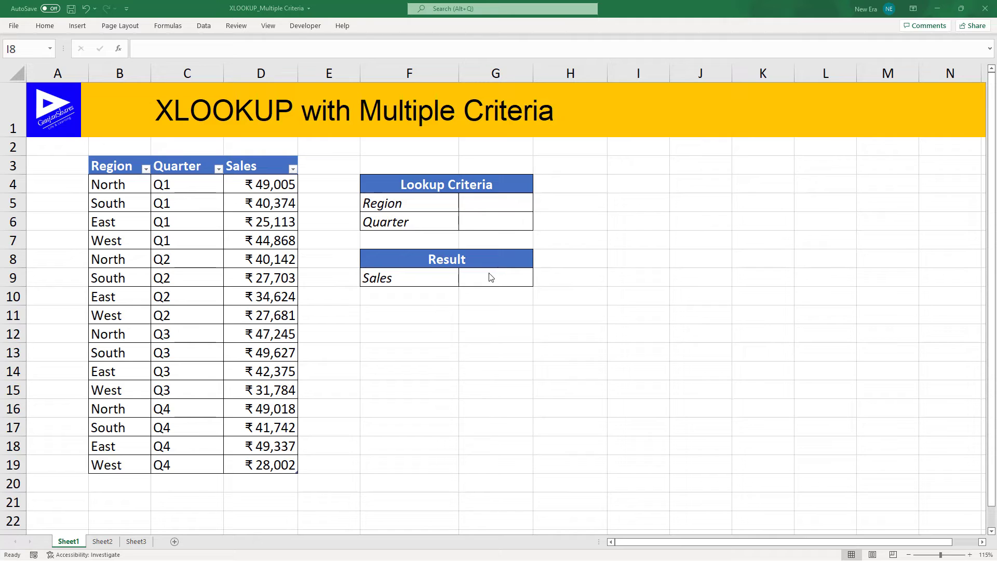
Set the lookup criteria to Region North in G5 and Quarter Q4 in G6
click(483, 202)
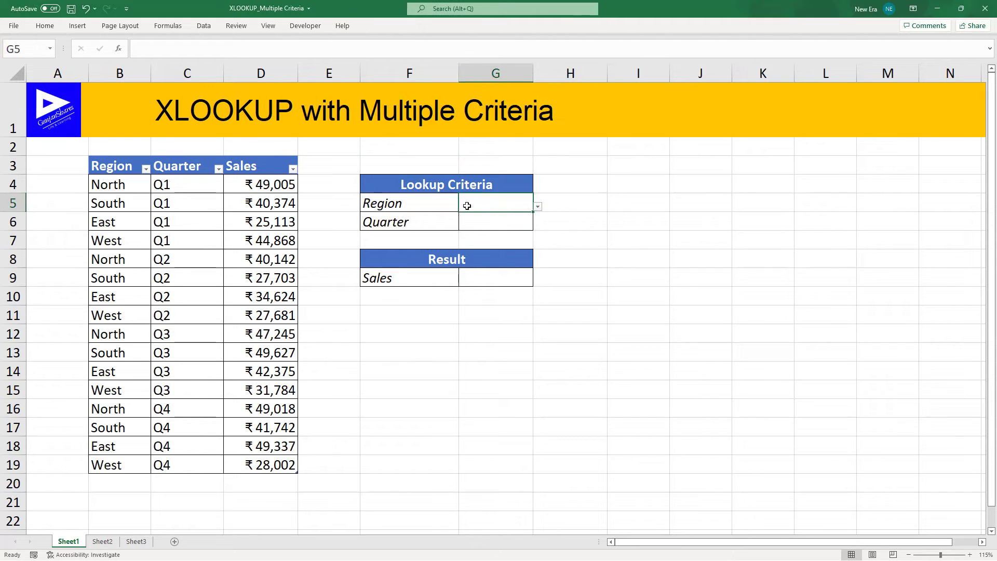
click(538, 208)
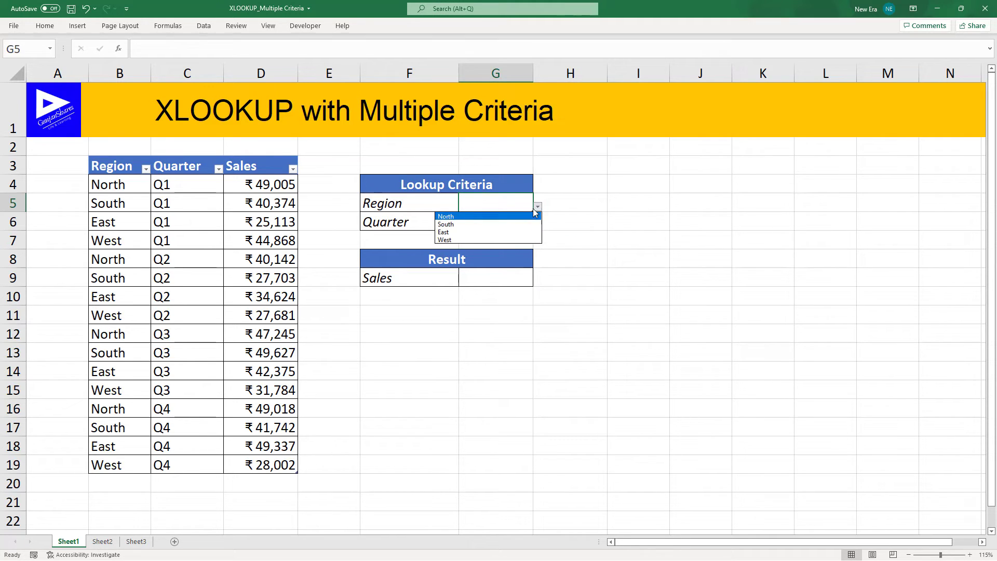
click(498, 217)
click(493, 223)
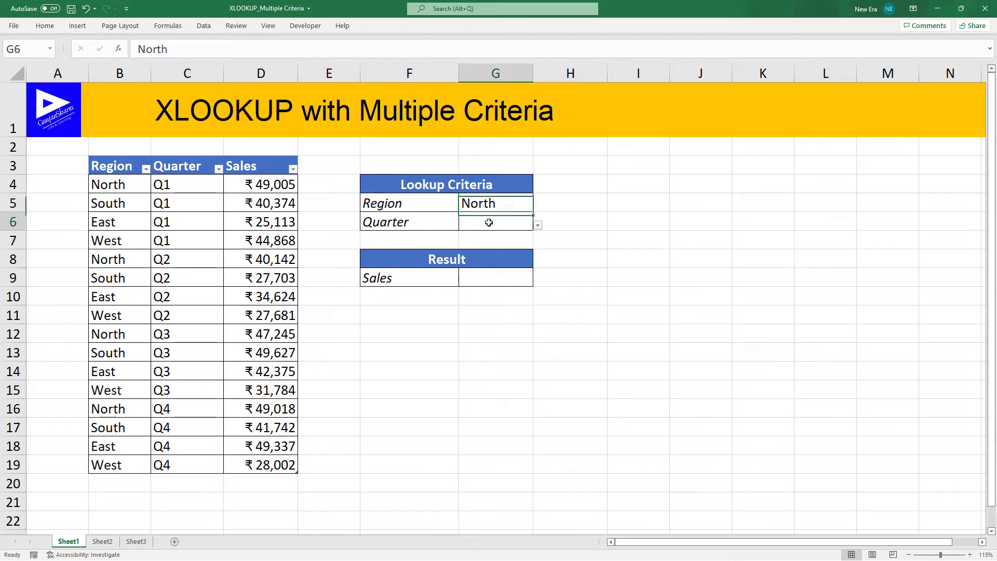
click(538, 226)
click(498, 256)
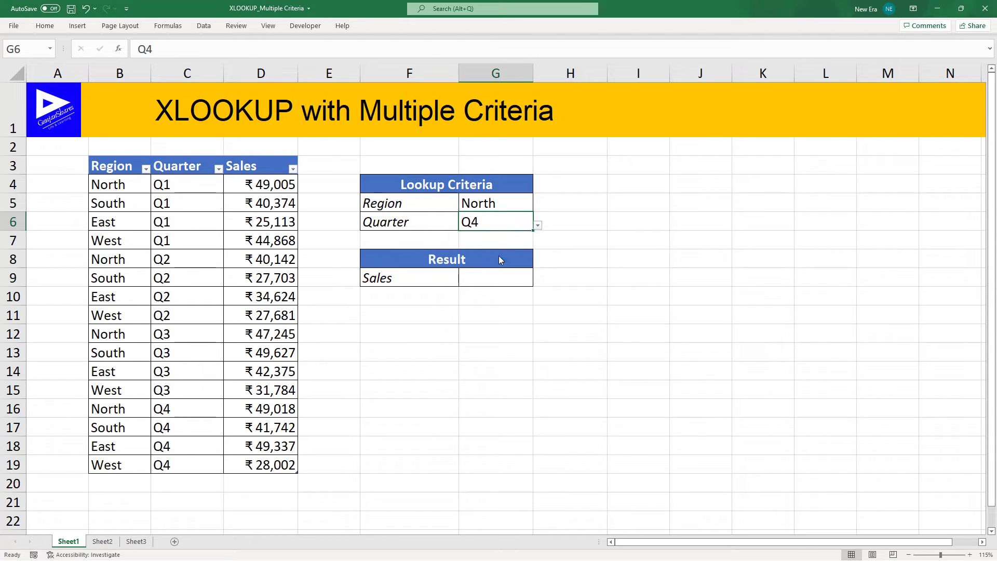
Select the sales table row for North and Q4, B16:D16, to examine the record matching both criteria
click(486, 277)
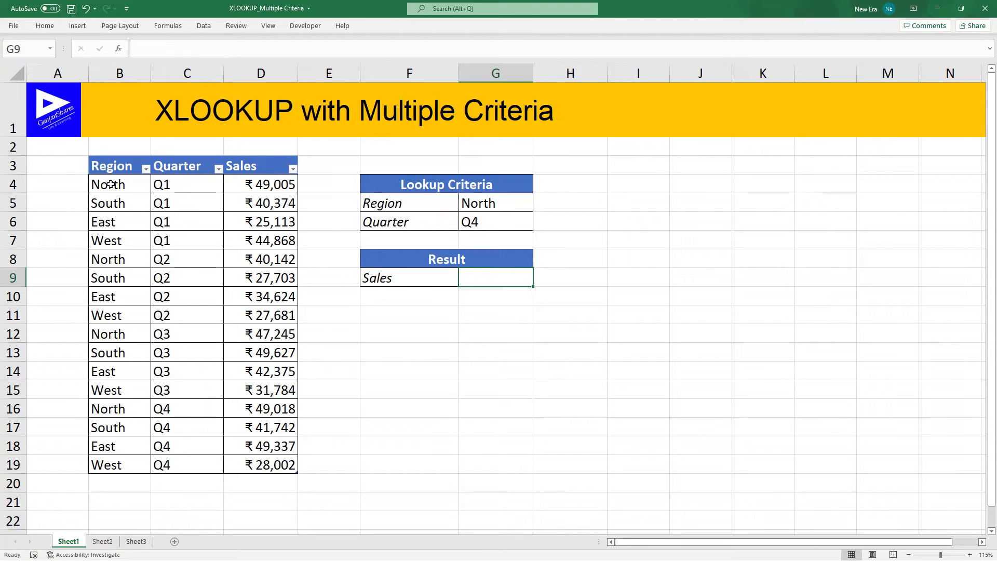
click(115, 408)
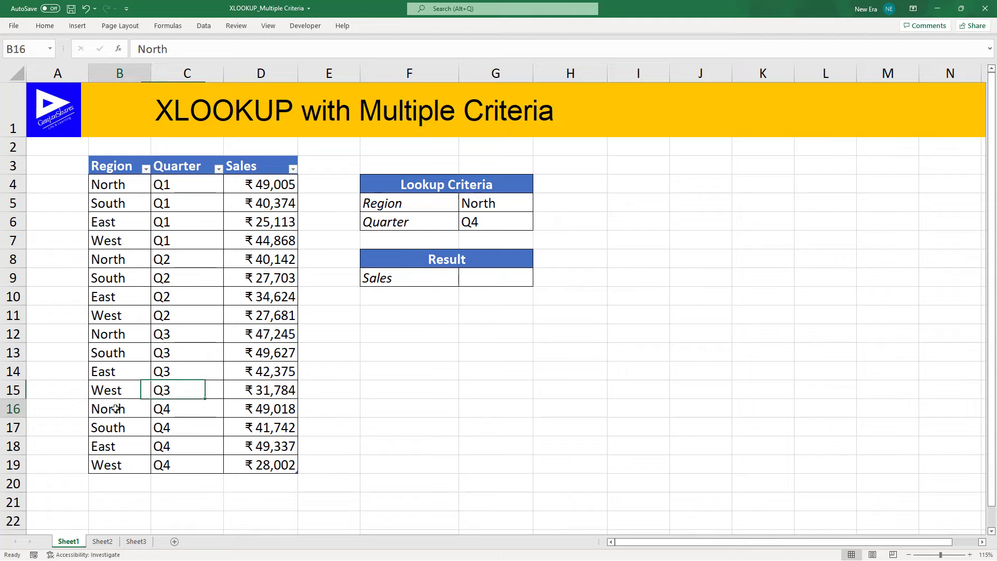
drag(115, 409, 268, 409)
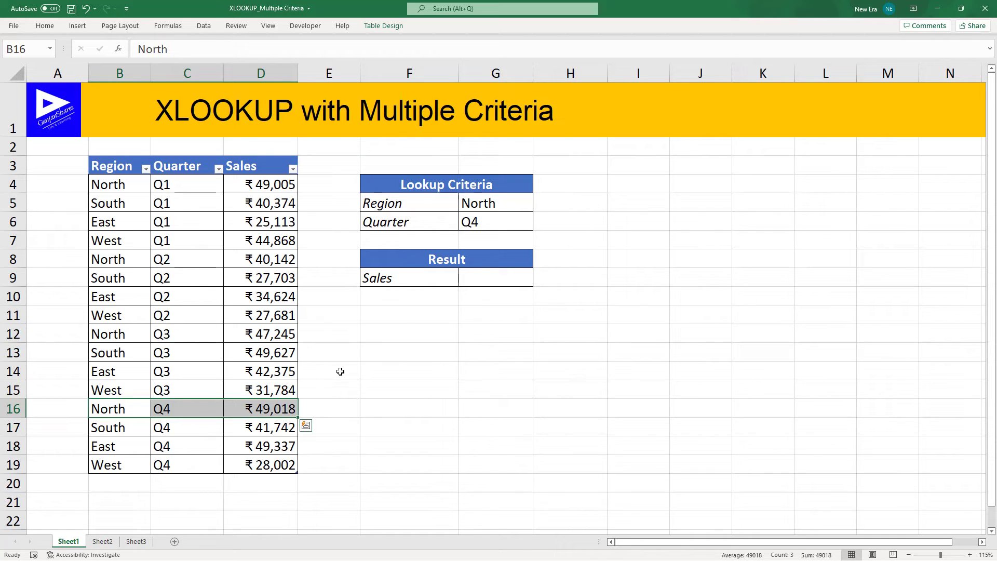
Begin an XLOOKUP formula in the Sales result cell G9 with the combined lookup value G5&G6
click(483, 273)
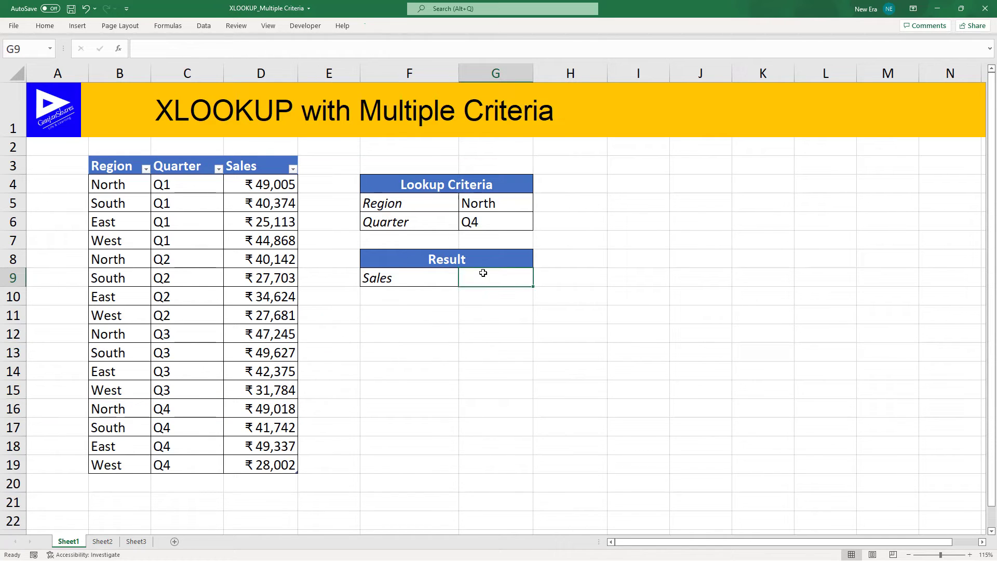
text(=xl)
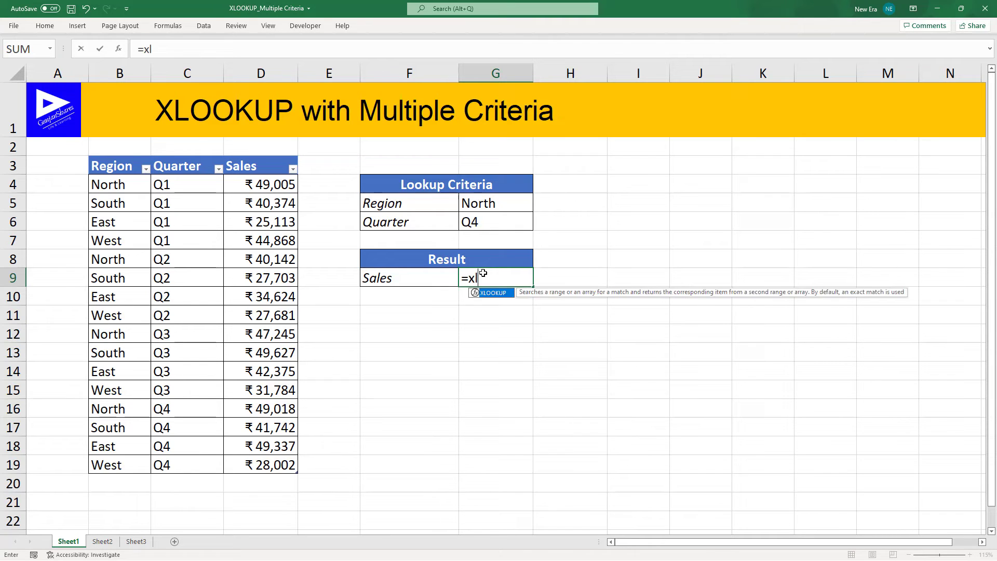
key(Tab)
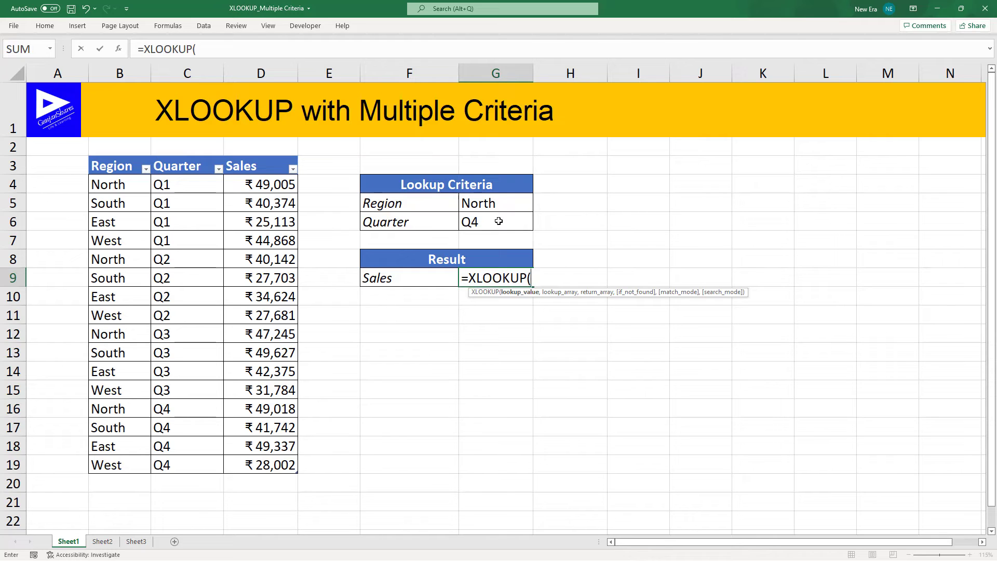
click(511, 205)
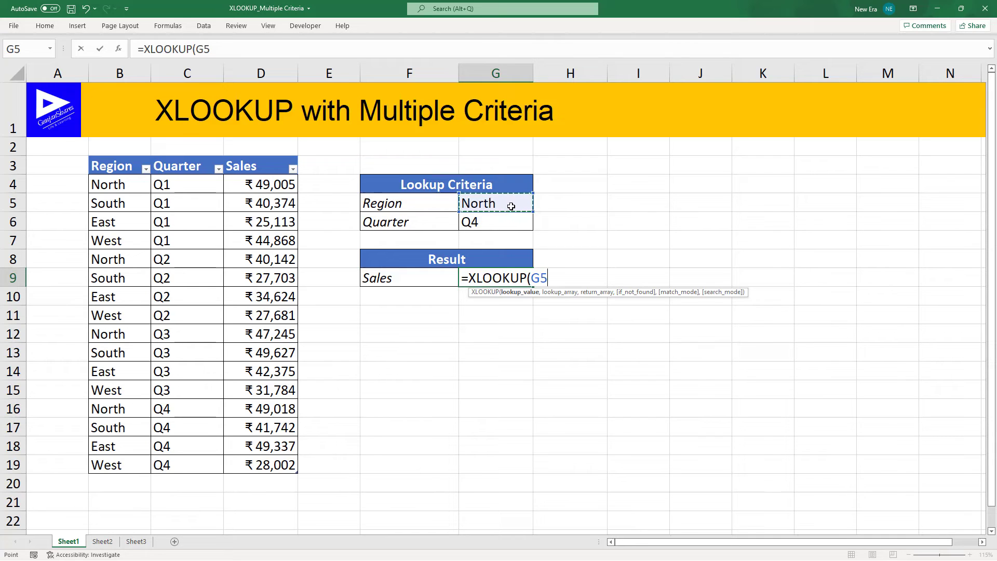
text(&)
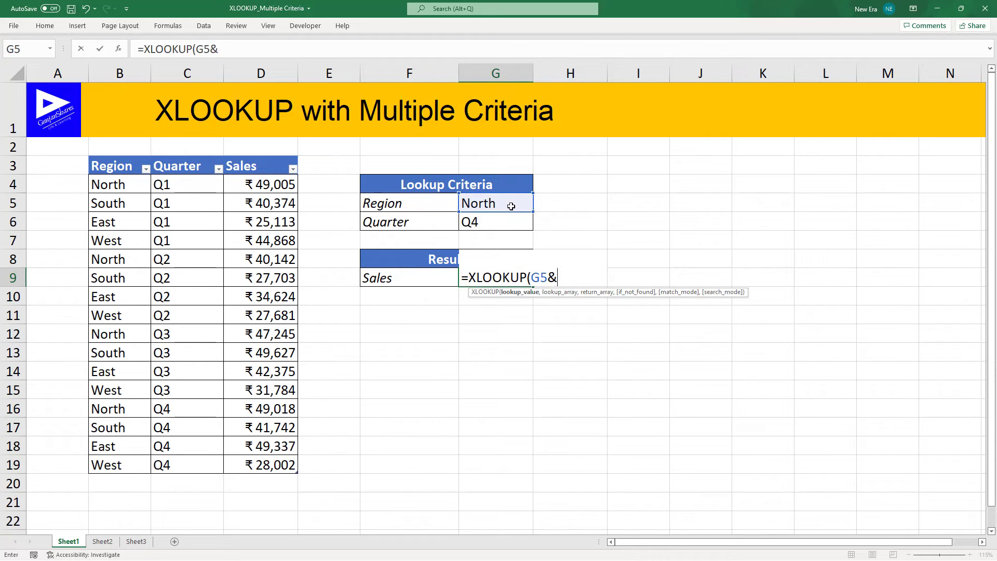
click(514, 225)
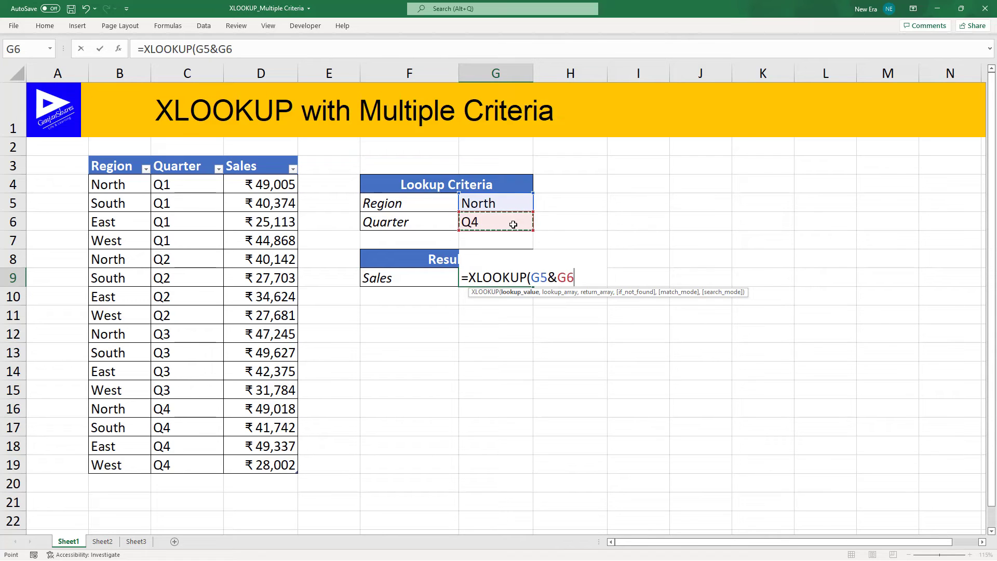
text(,)
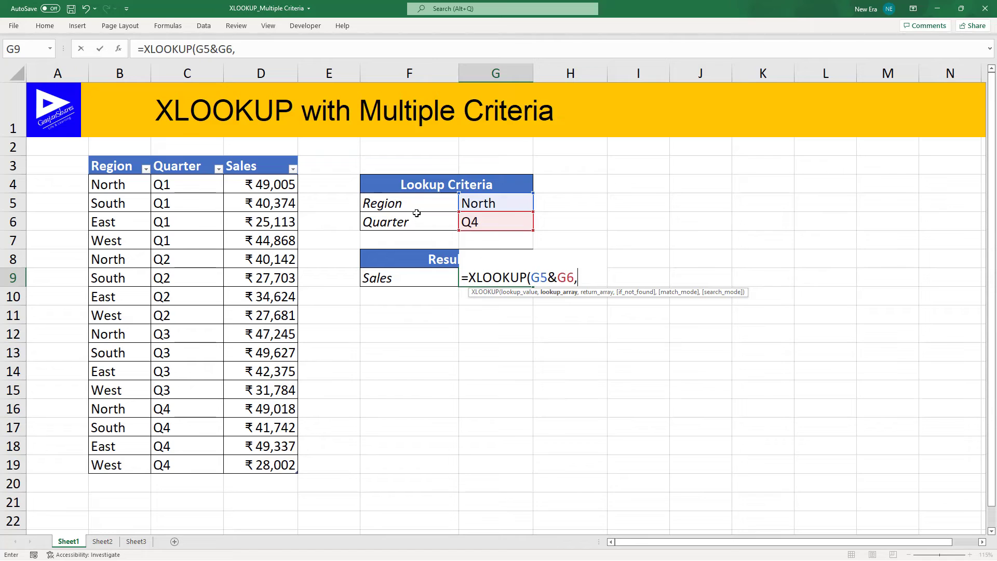
Complete the XLOOKUP formula with lookup array Table1[Region]&Table1[Quarter] and return array Table1[Sales]
click(116, 154)
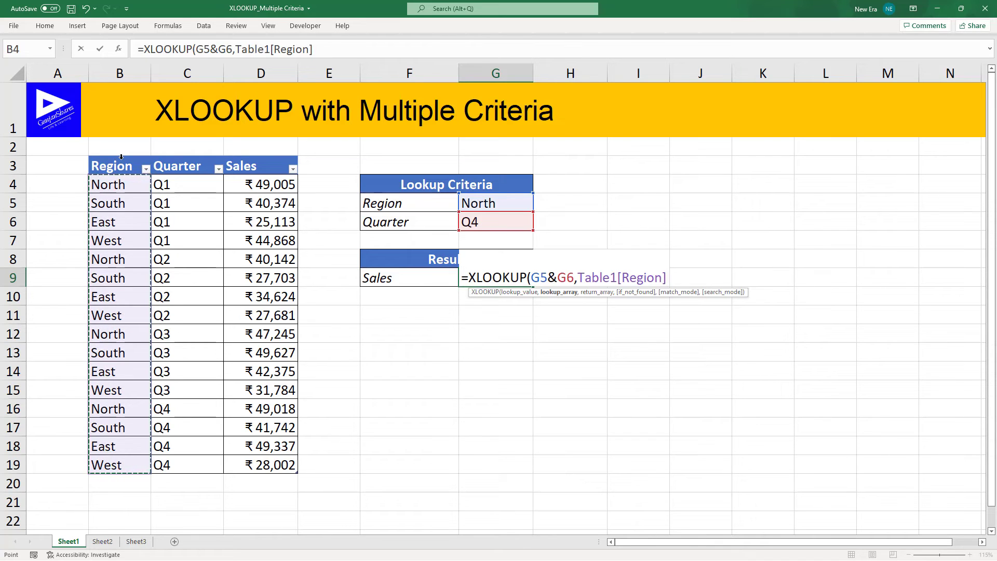
text(&)
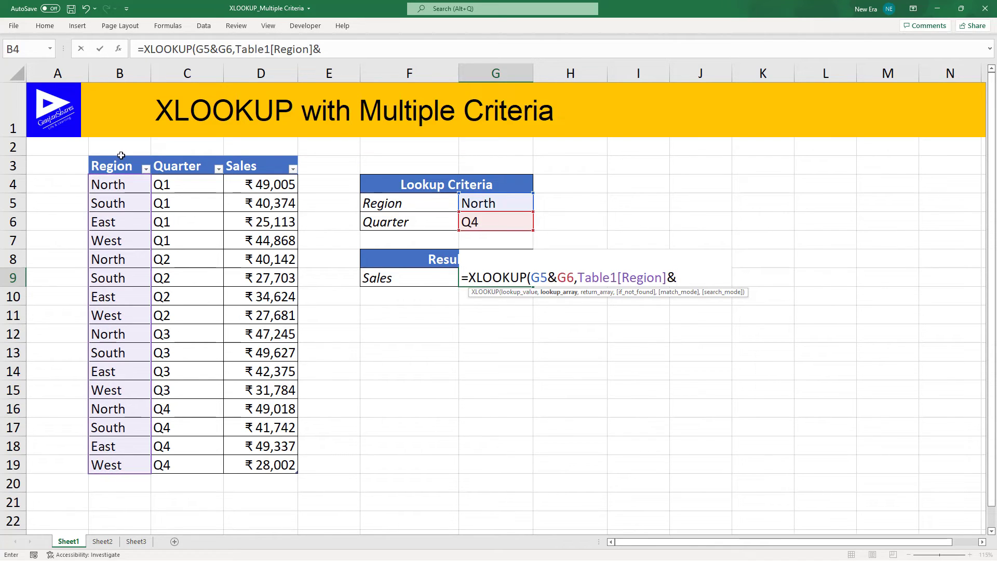
click(186, 157)
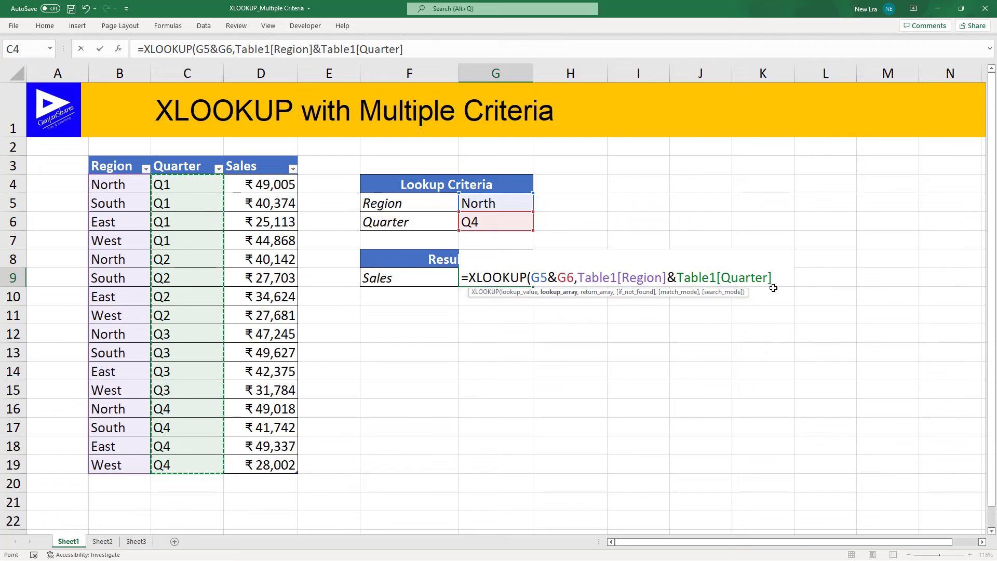
text(,)
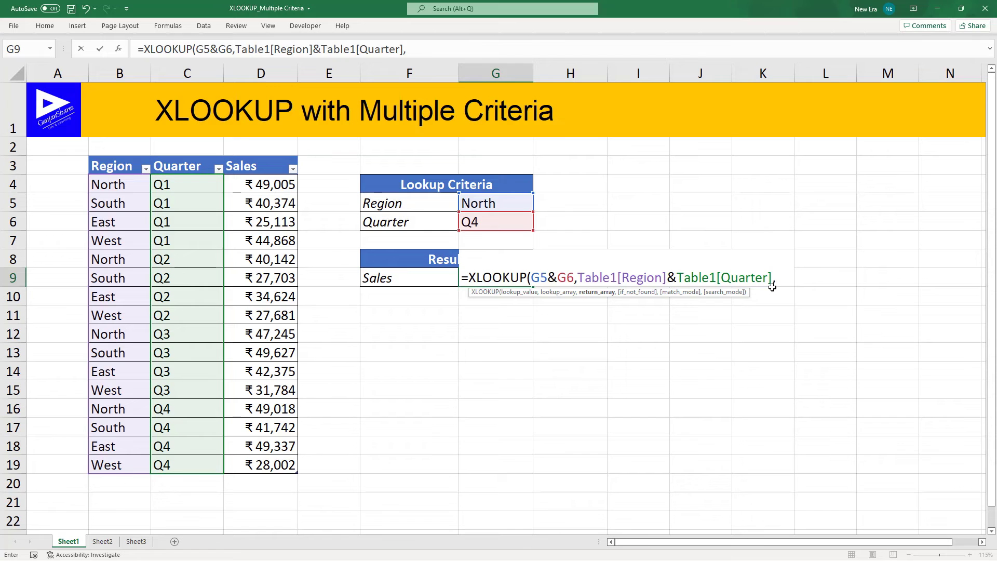
click(268, 155)
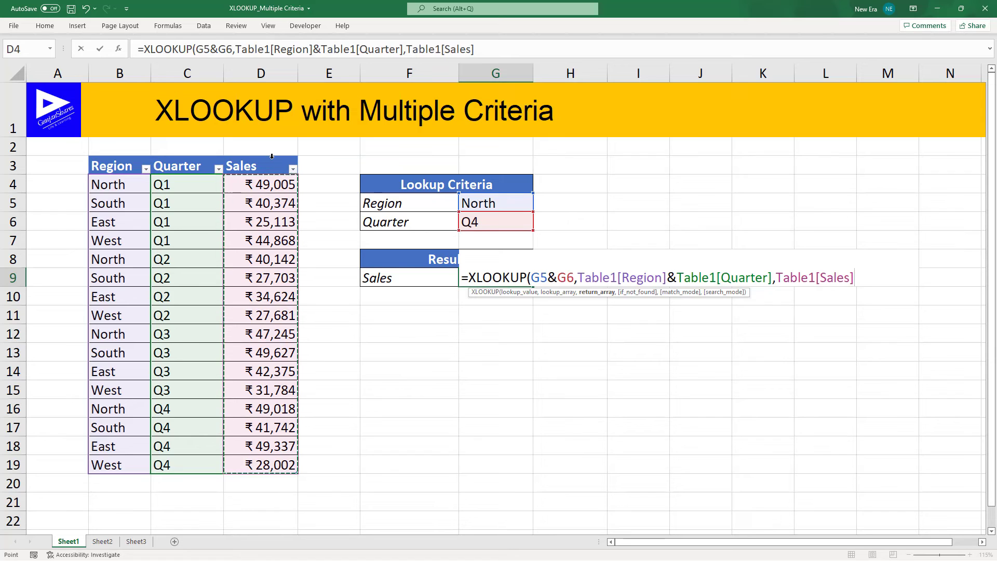
text())
key(Return)
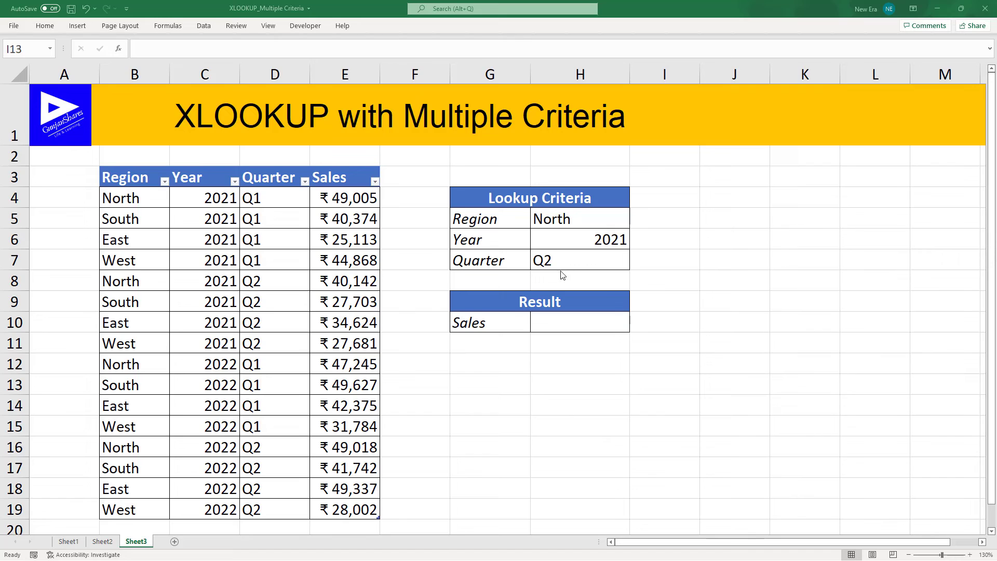
Begin an XLOOKUP formula in Sheet3's Sales result cell H10 with the combined lookup value H5&H6&H7
click(562, 323)
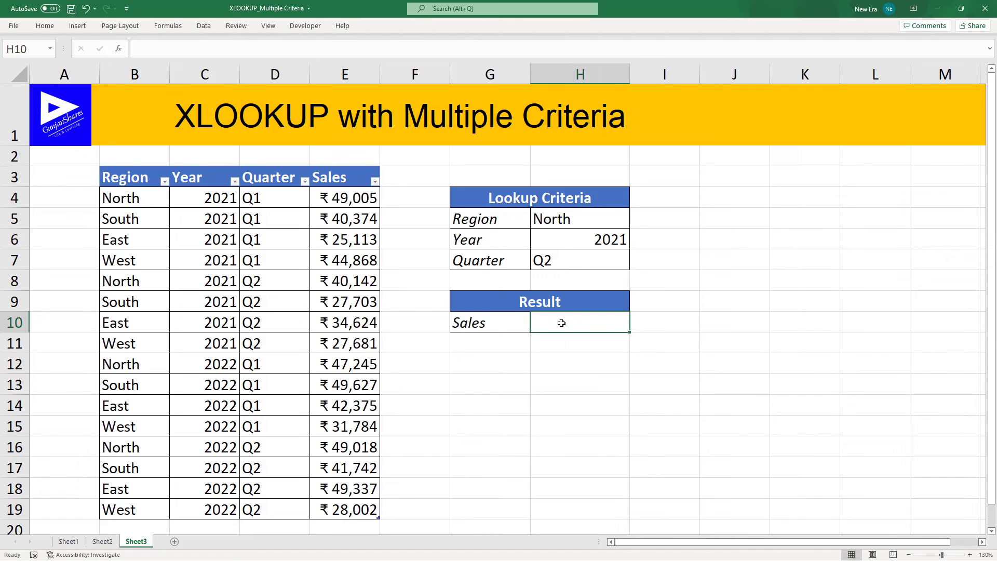
text(=xl)
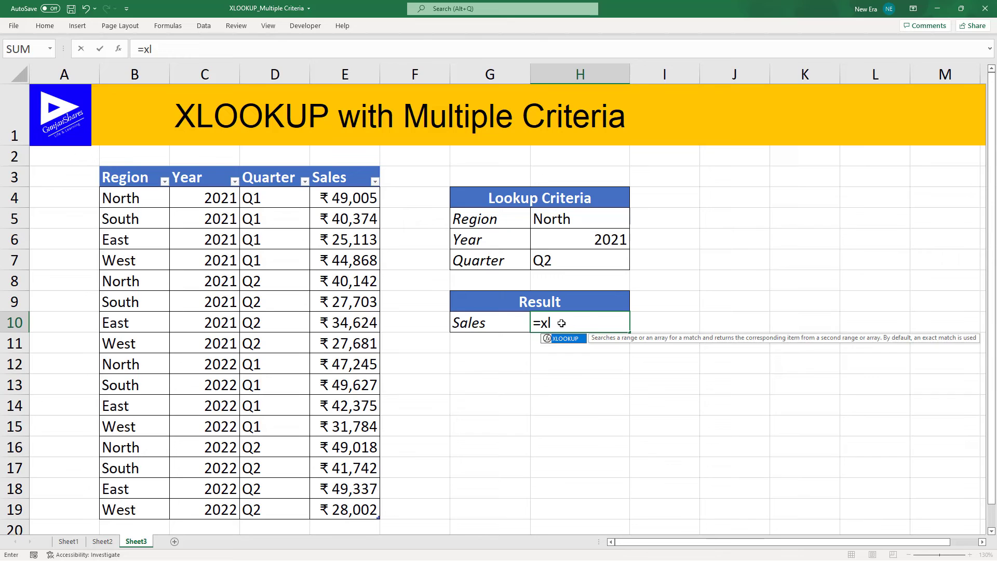
key(Tab)
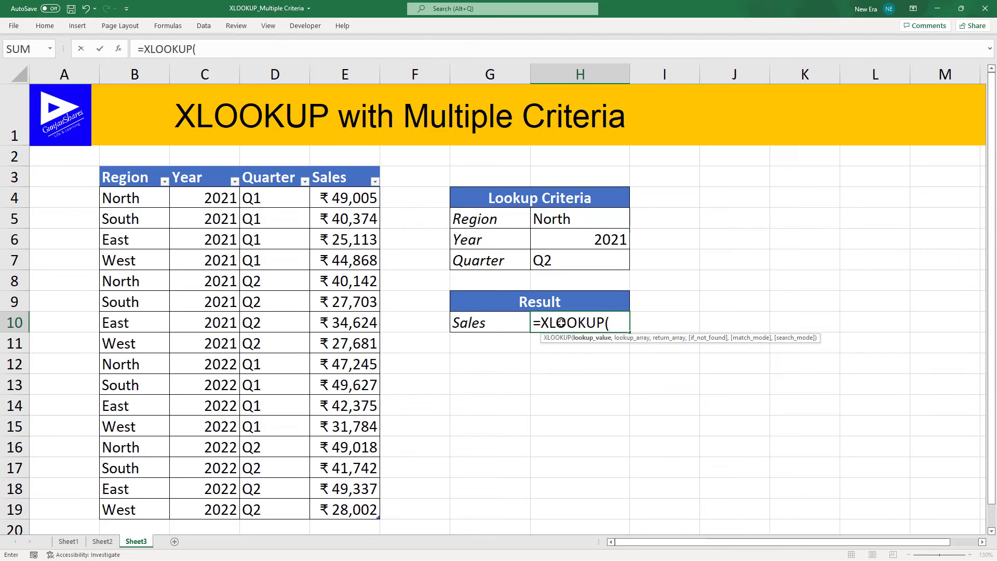
click(575, 220)
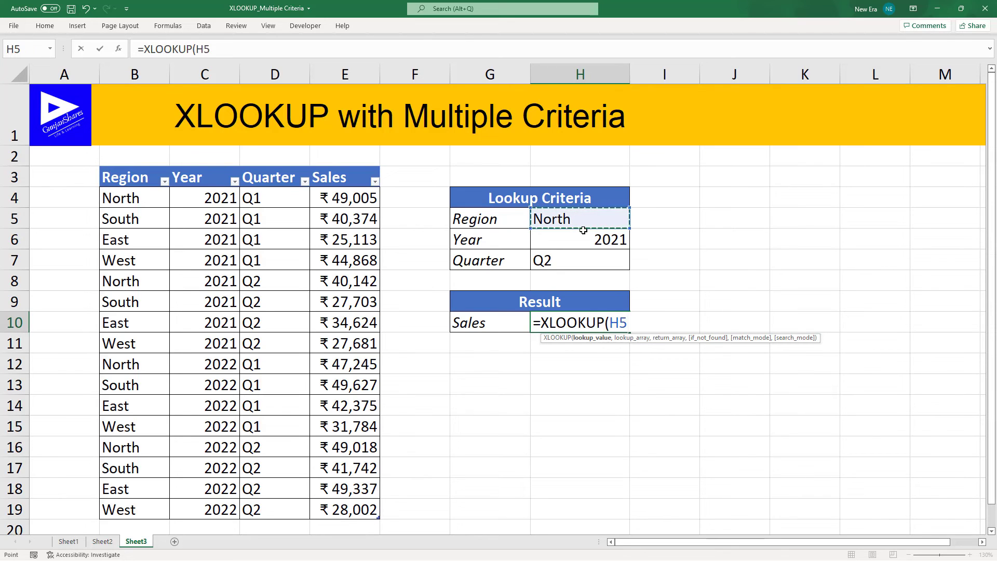
text(&)
click(606, 240)
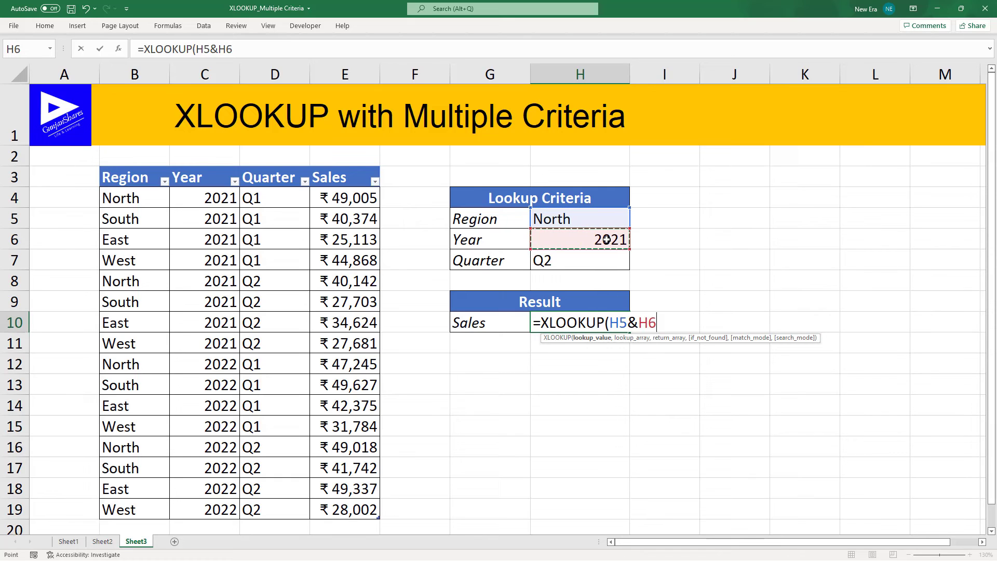
text(&)
click(595, 259)
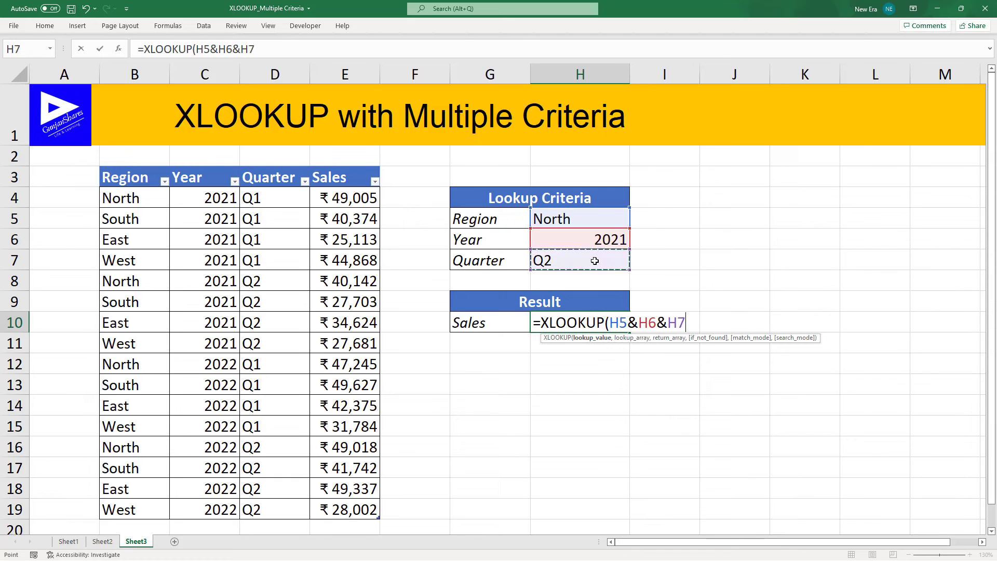
text(,)
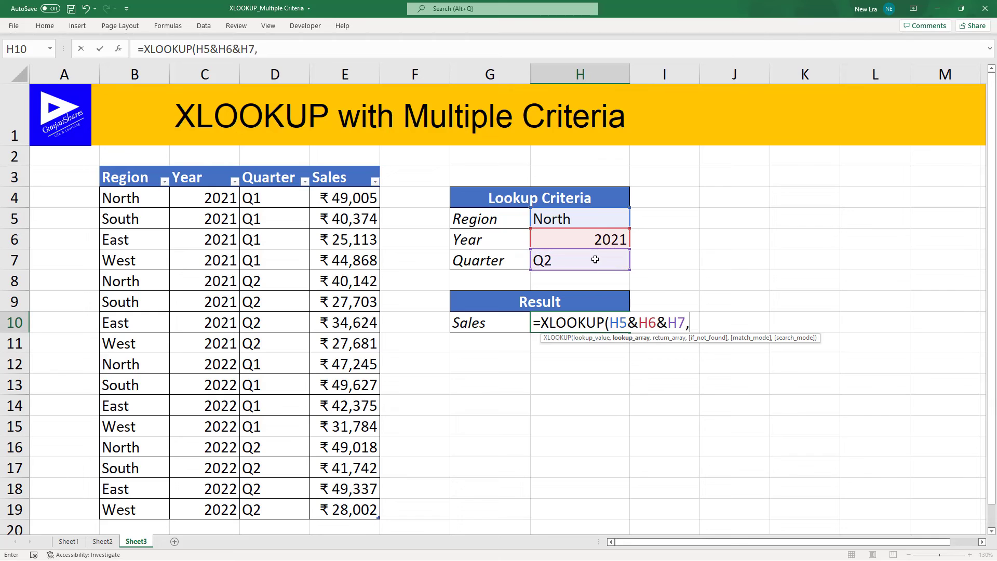
Enter the formula's lookup array as Table3[Region]&Table3[Year]&Table3[Quarter]
click(135, 166)
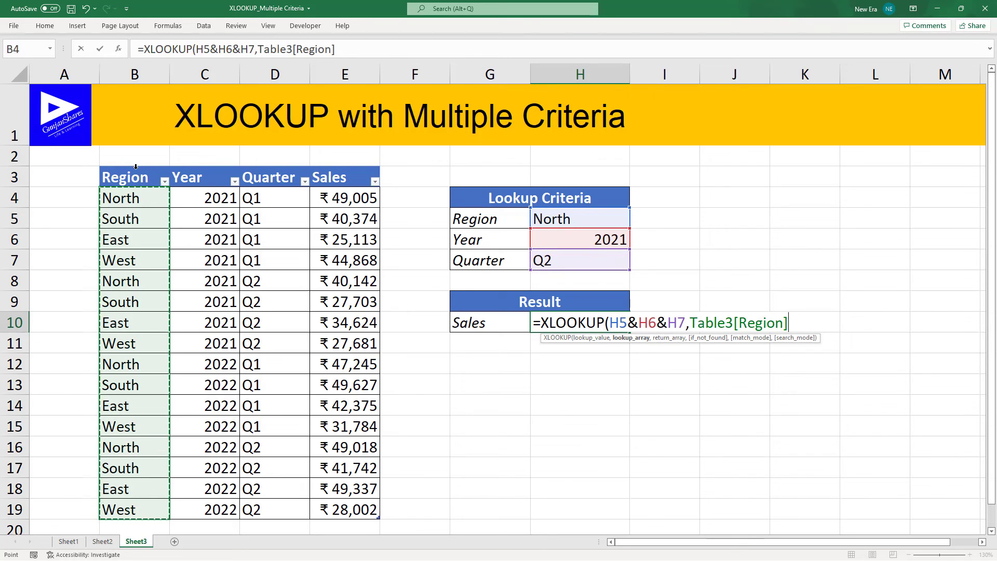
text(&)
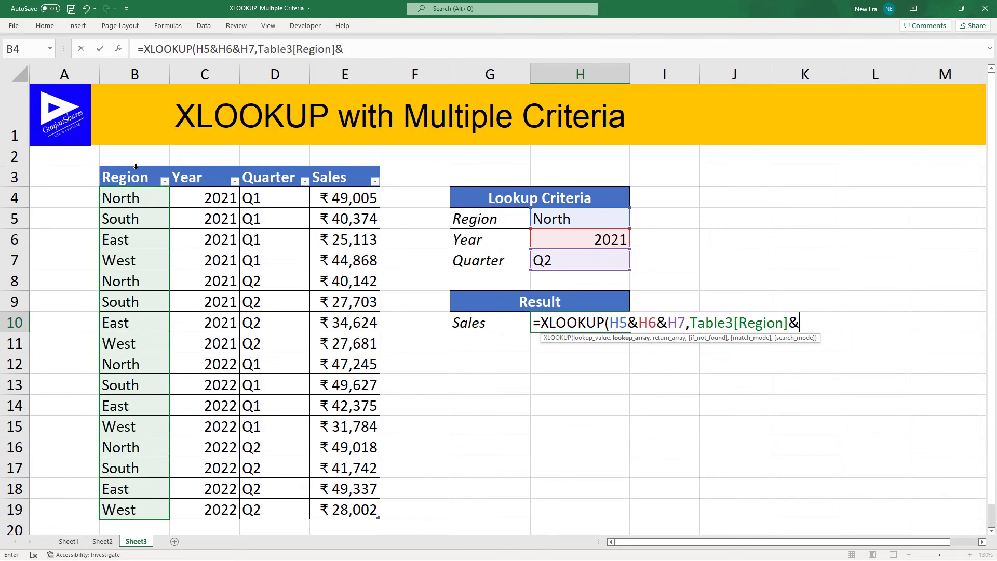
click(211, 166)
text(&)
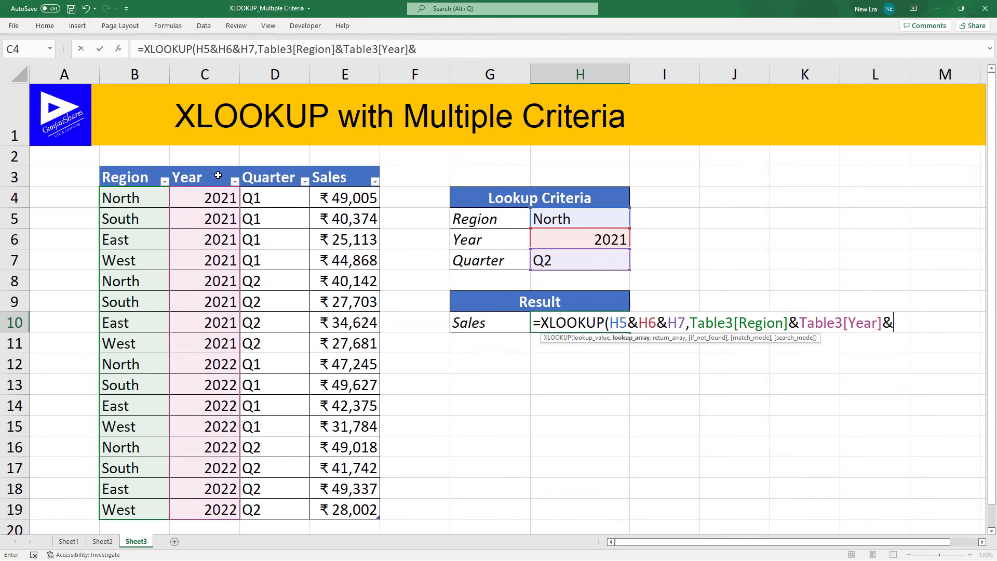
click(284, 165)
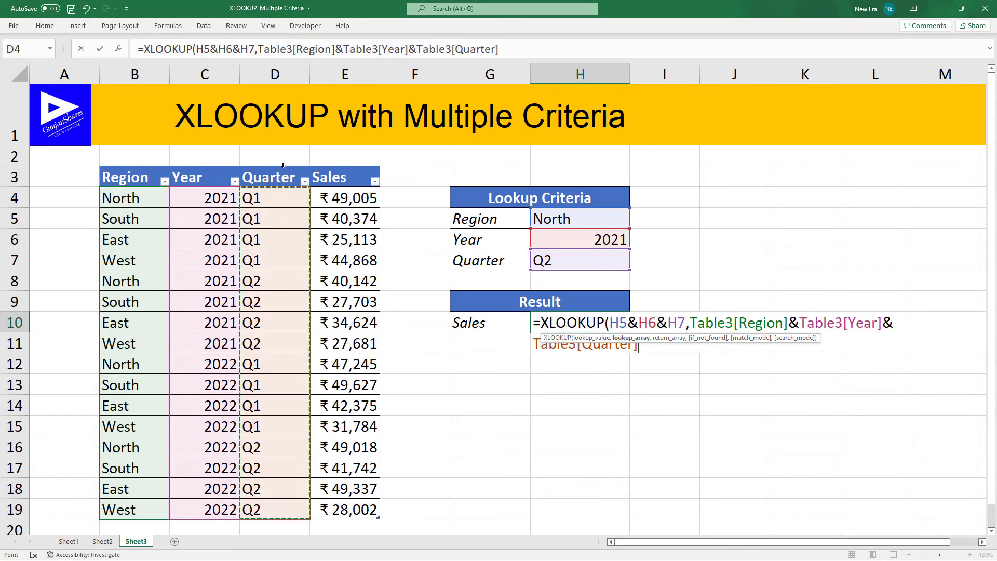
text(,)
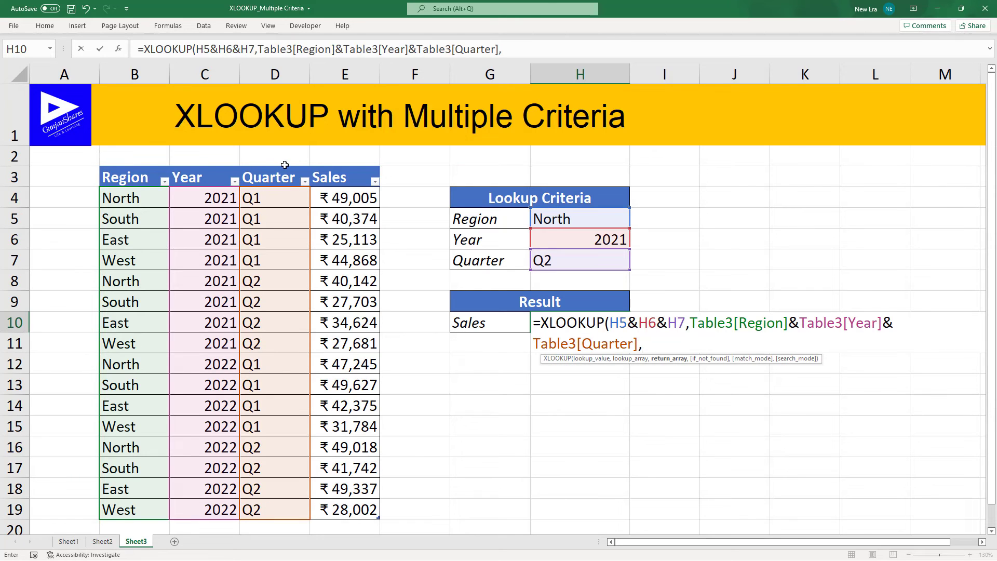
Complete the three-criteria XLOOKUP formula with Table3[Sales] as the return array
click(332, 168)
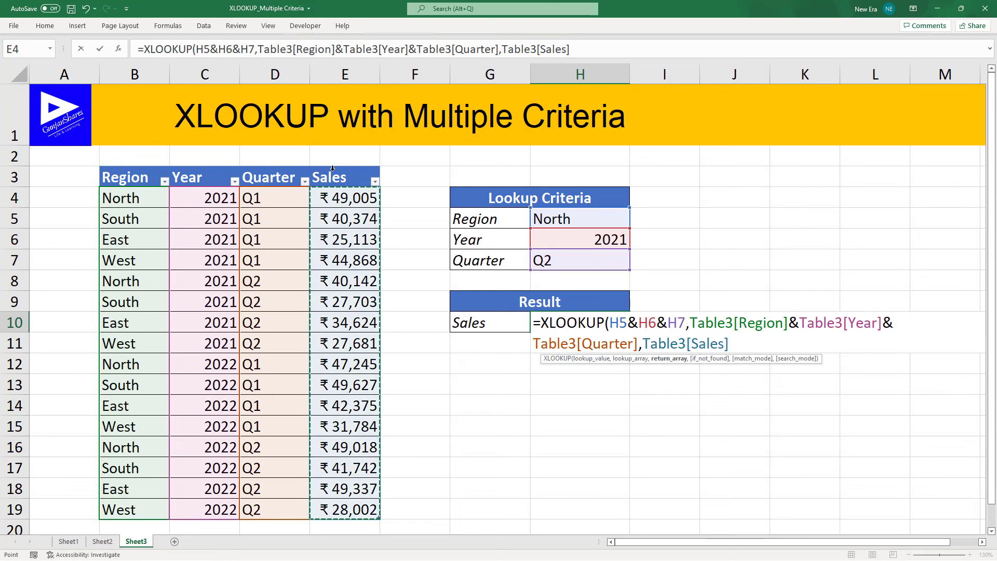
text())
key(Return)
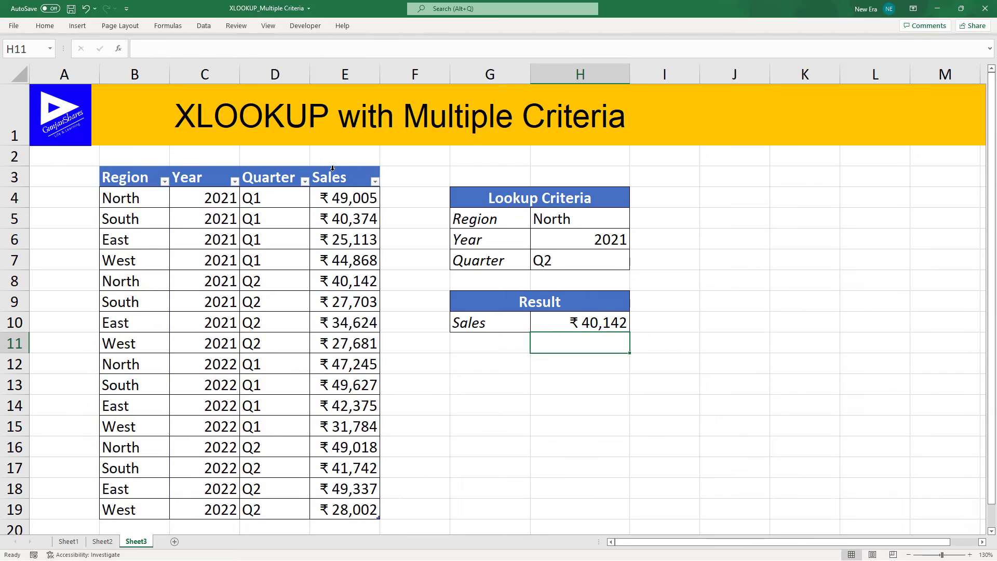
Set Sheet3's lookup criteria to Year 2022 and Quarter Q1, and check the result against the North 2022 rows in the table
click(605, 240)
click(635, 244)
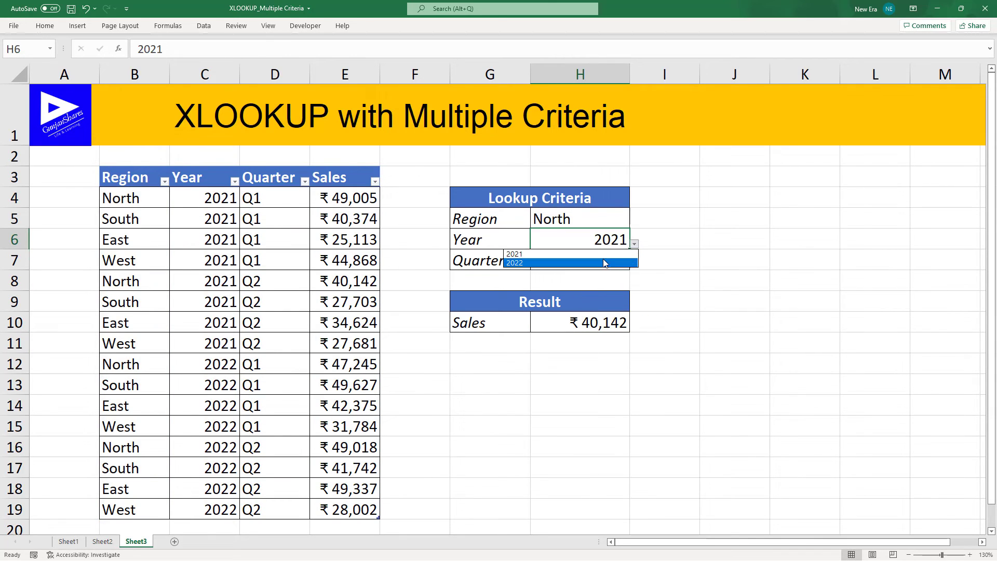
click(605, 263)
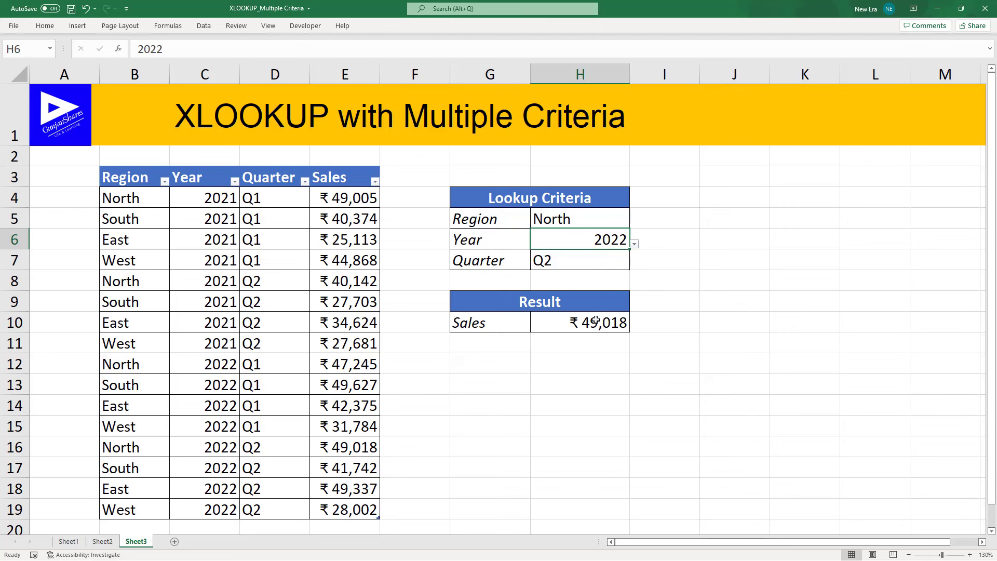
click(627, 264)
click(635, 264)
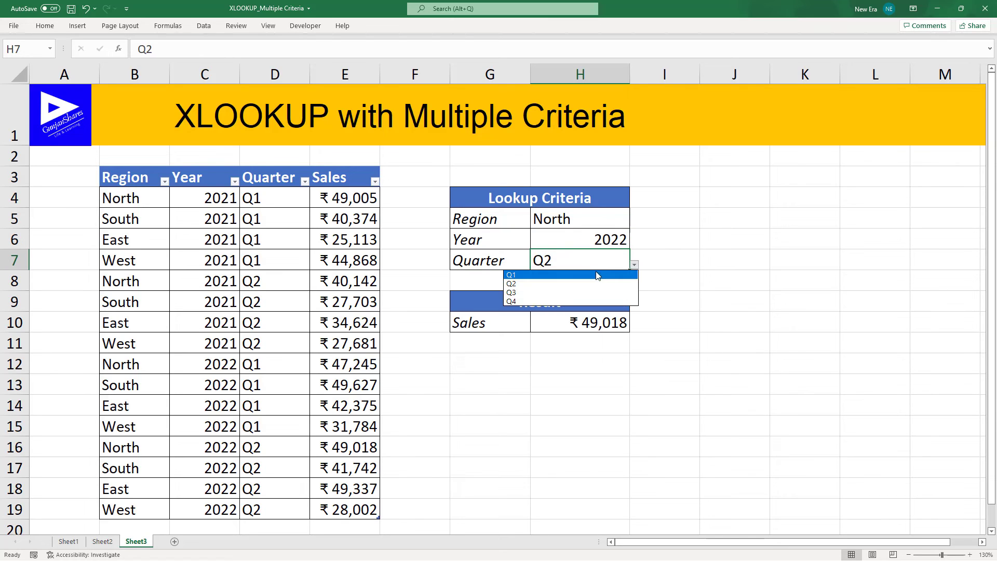
click(631, 274)
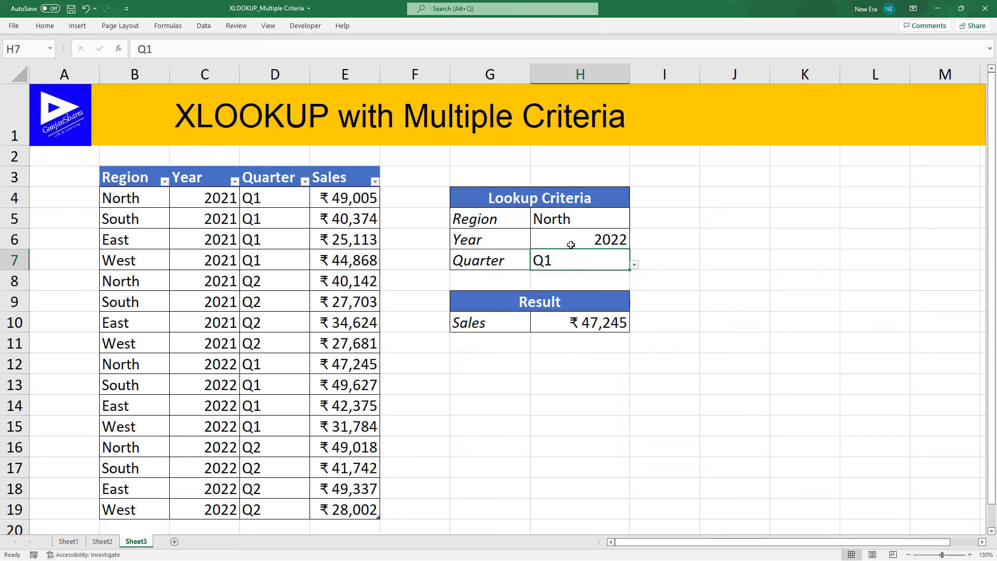
click(141, 455)
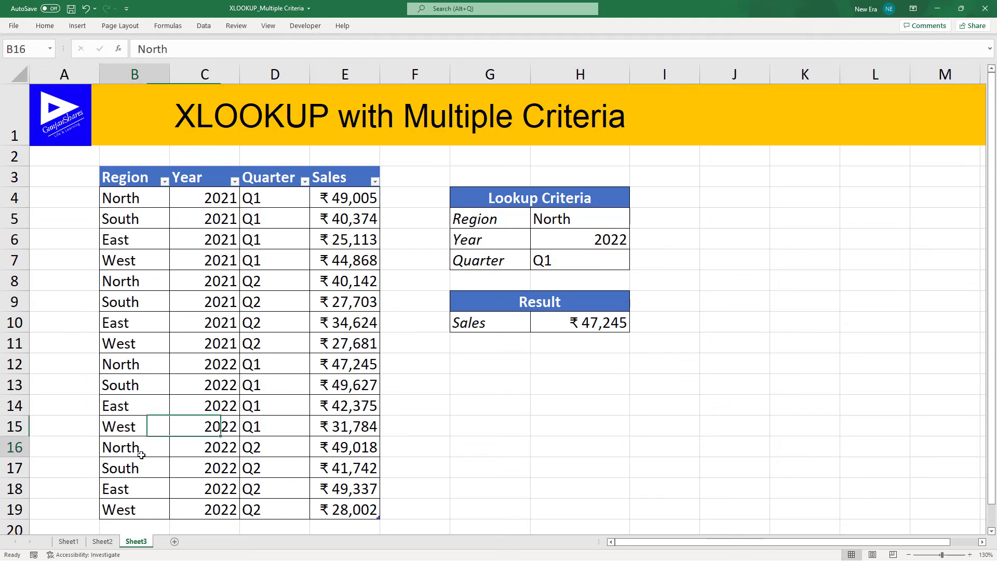
drag(141, 455, 277, 447)
drag(139, 370, 373, 366)
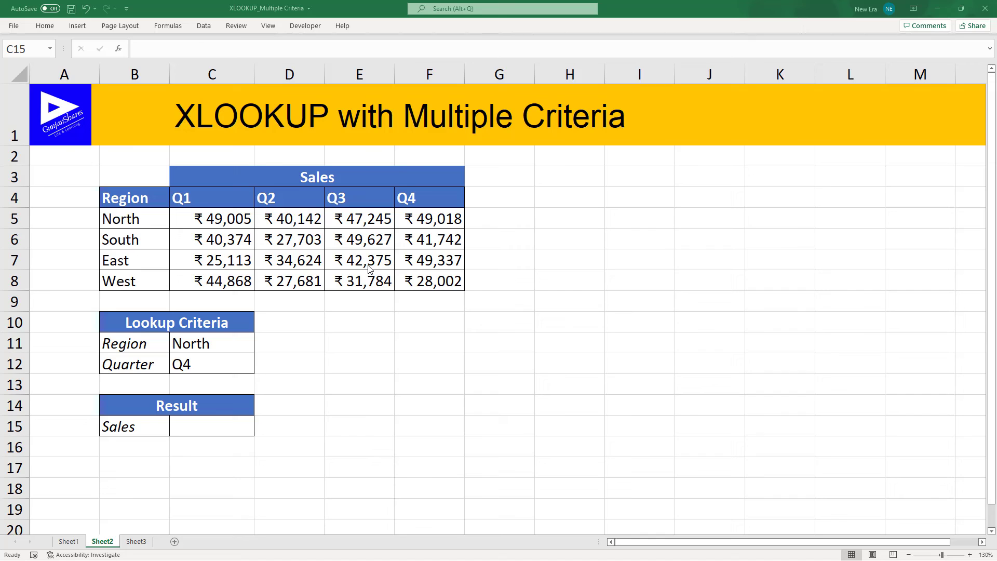
Examine the region column, the quarter headers and the Q4 sales in Sheet2's two-way sales table
click(122, 203)
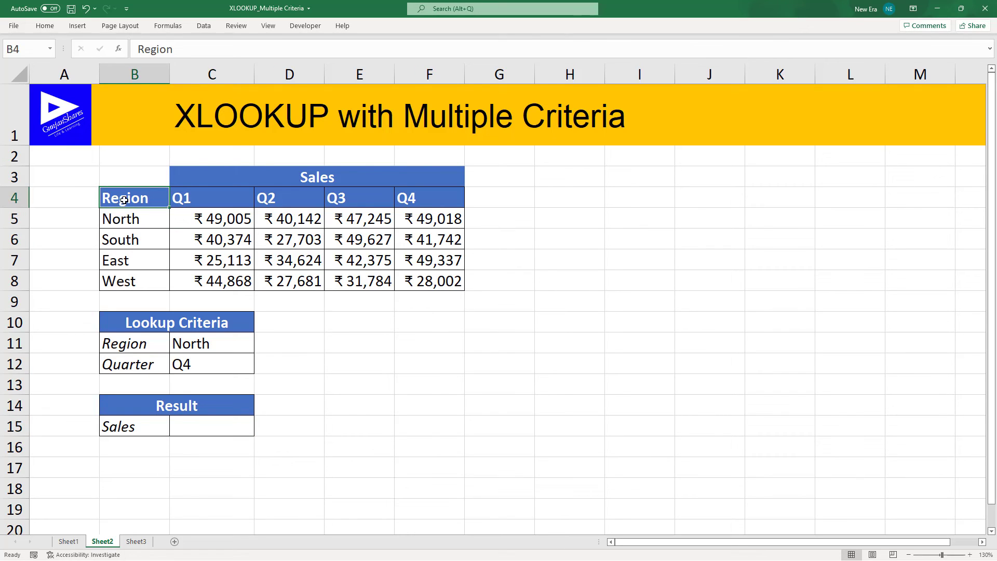
drag(125, 200, 133, 279)
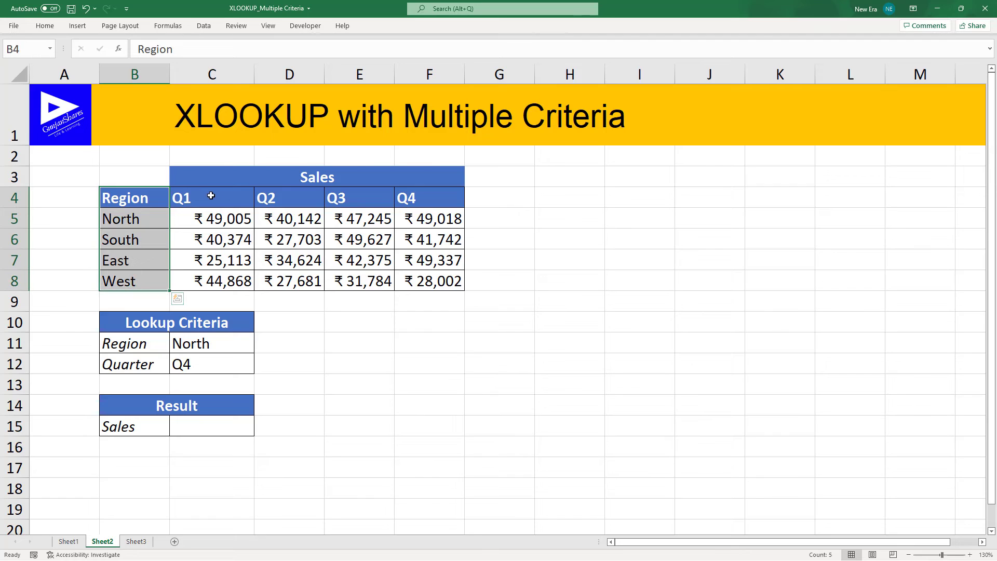
drag(213, 198, 424, 207)
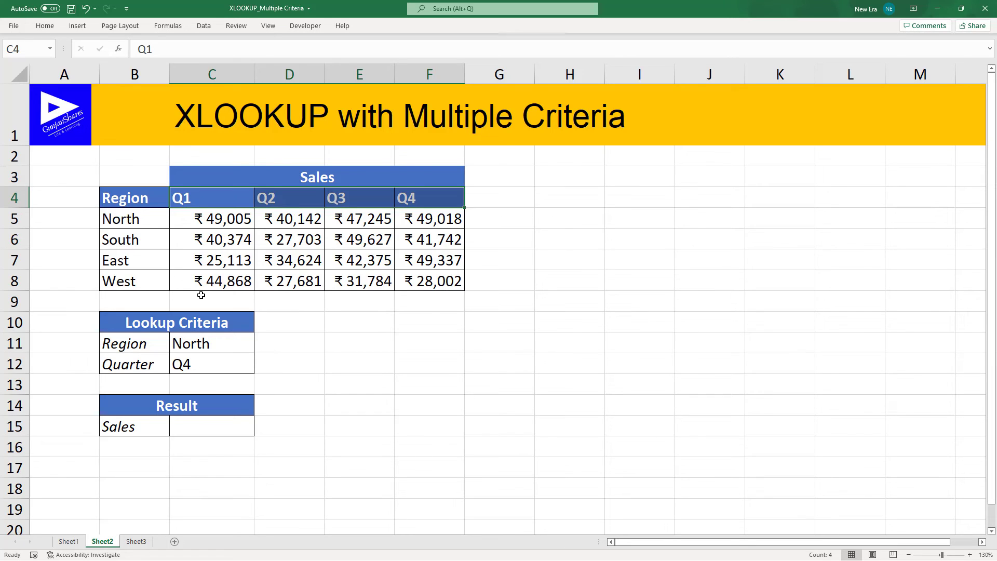
click(292, 339)
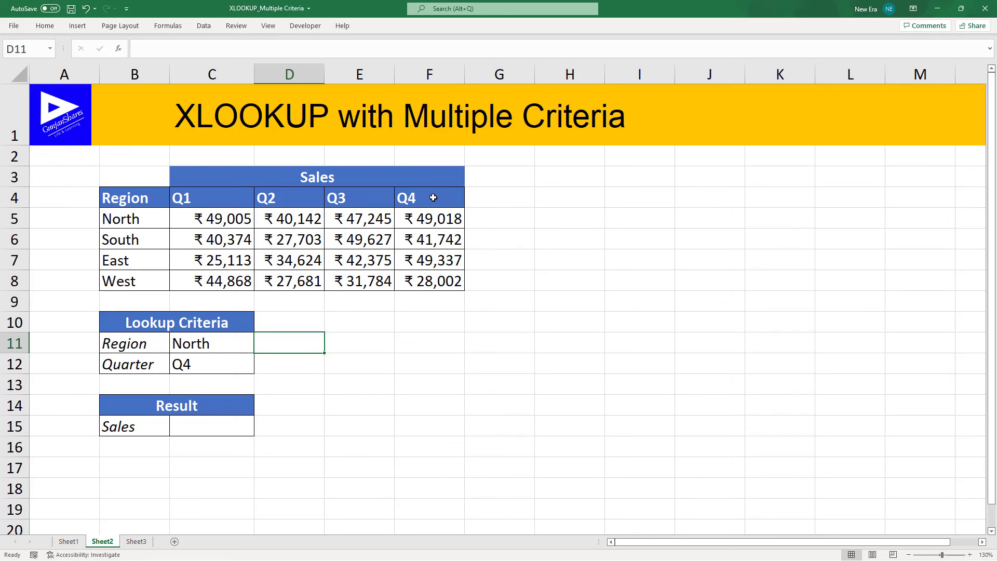
drag(431, 216, 439, 281)
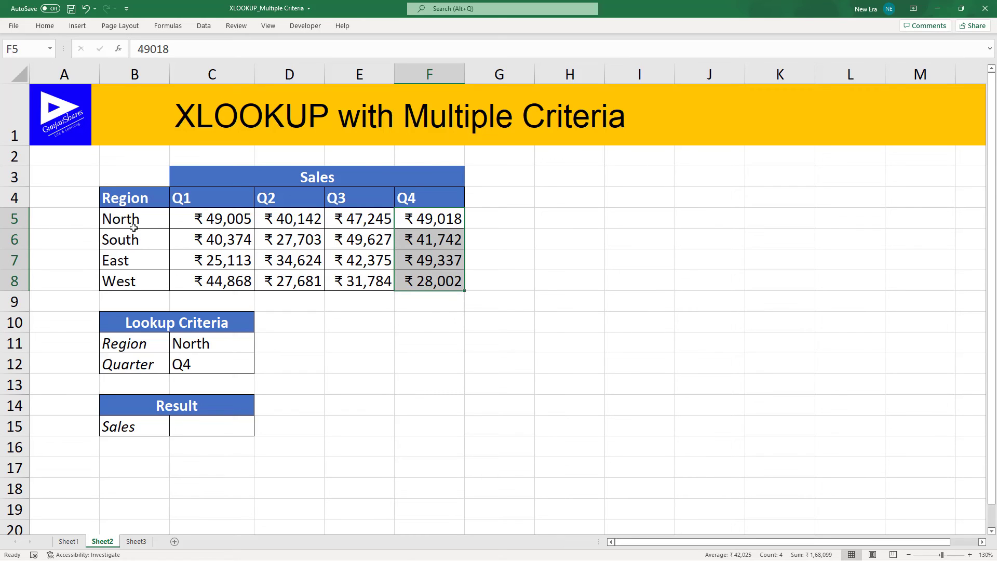
Enter an XLOOKUP formula in Sheet2's Sales result cell C15 with lookup value C12, lookup array C4:F4 and return array C5:F8
click(201, 427)
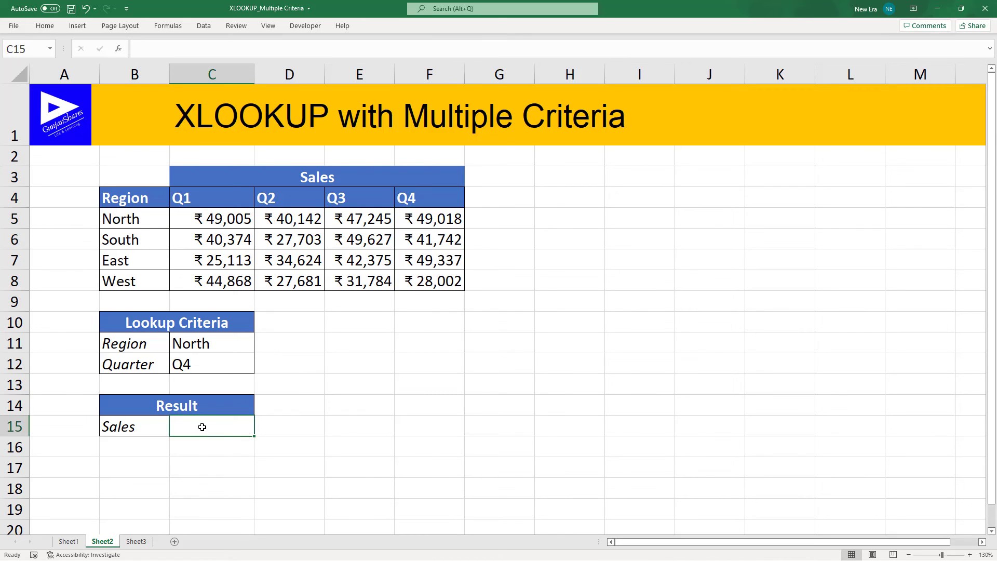
text(=xl)
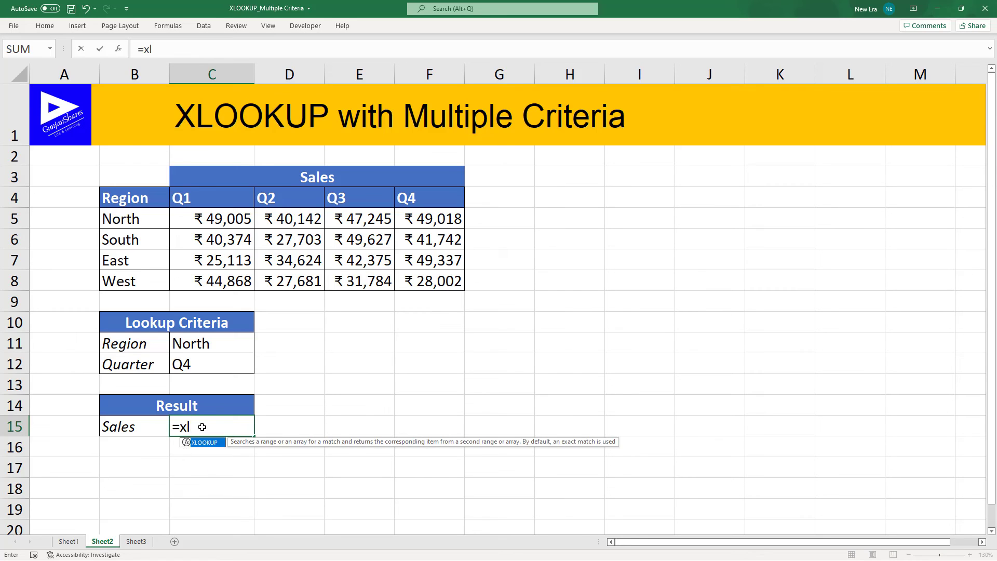
key(Tab)
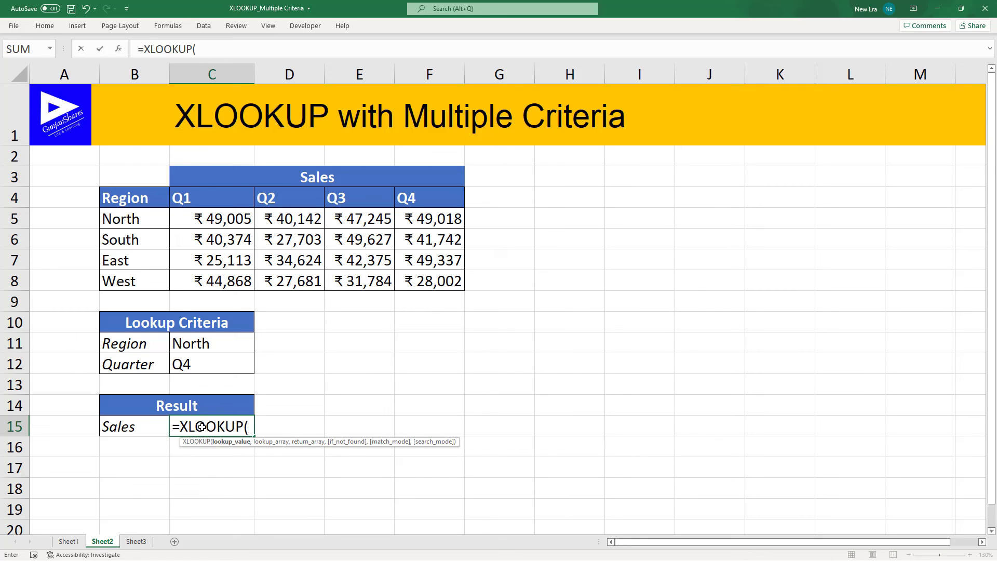
click(214, 365)
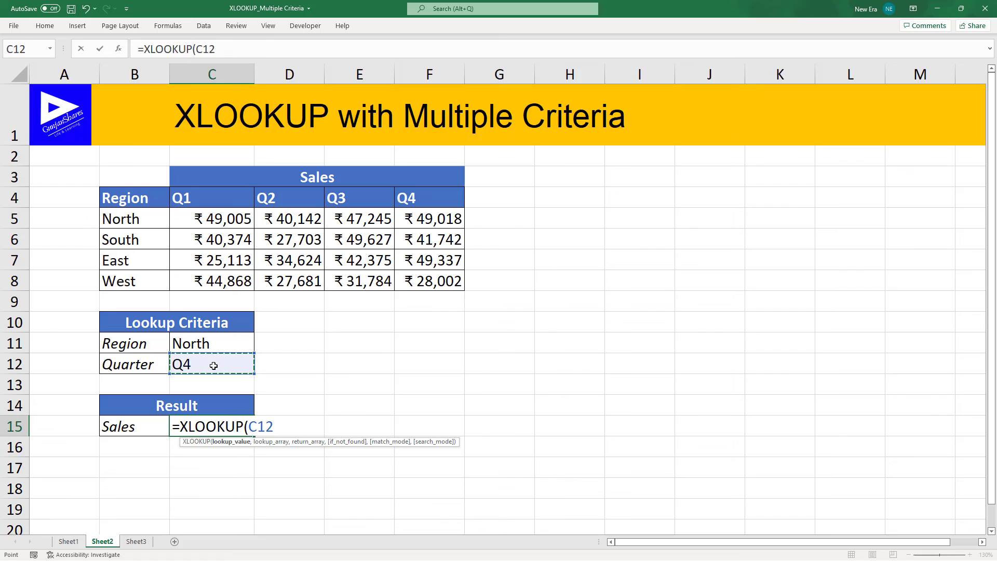
text(,)
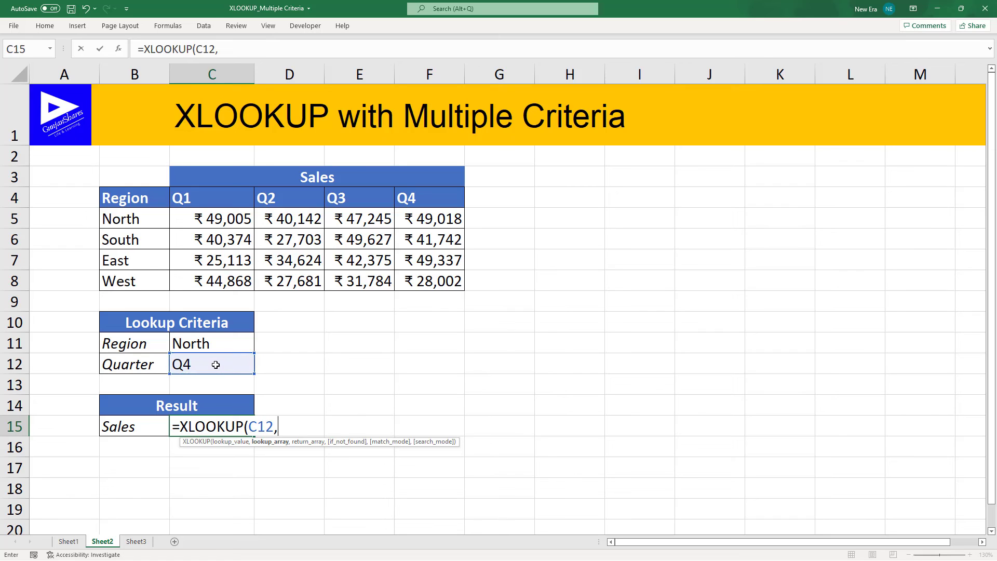
drag(202, 197, 403, 205)
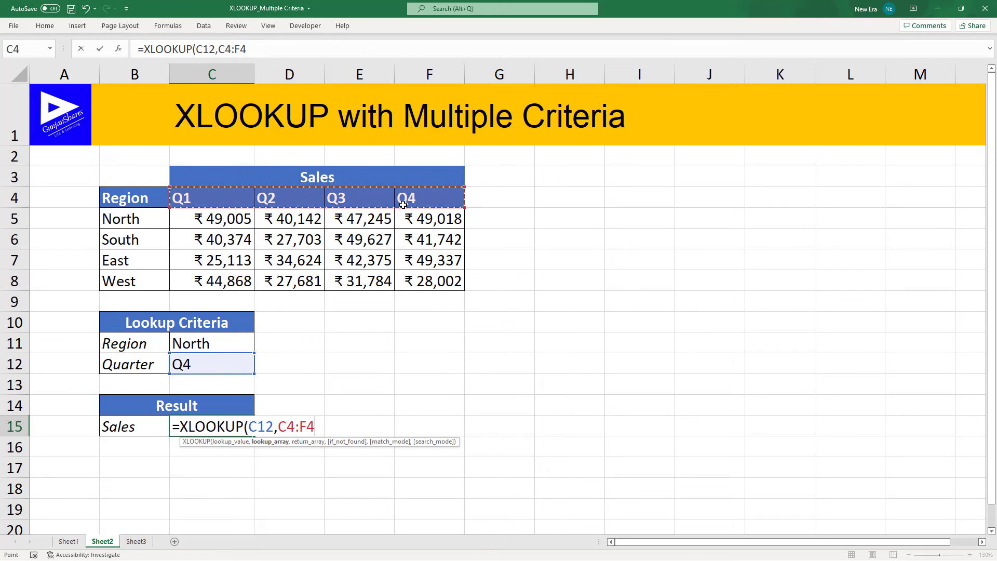
text(,)
drag(231, 219, 449, 283)
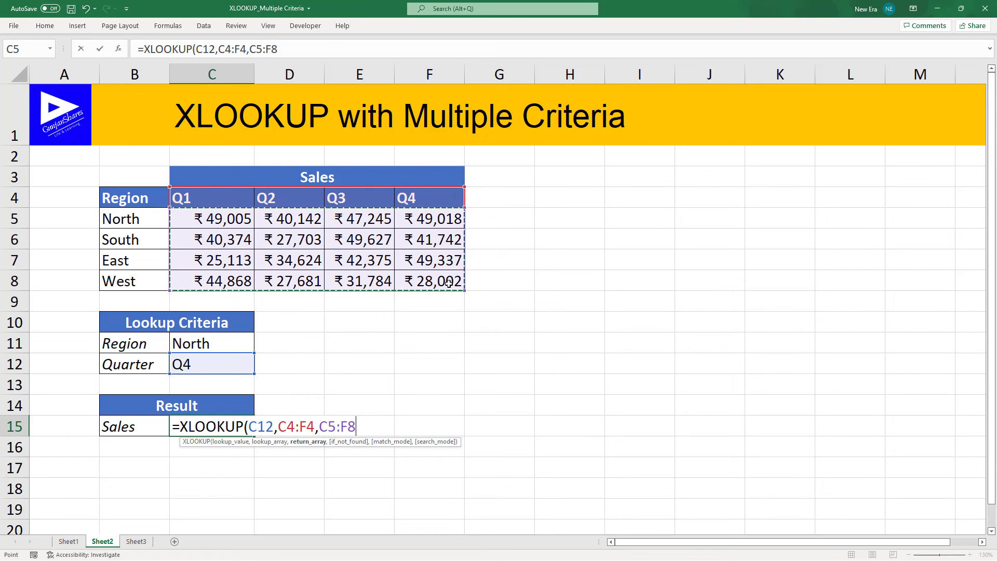
text())
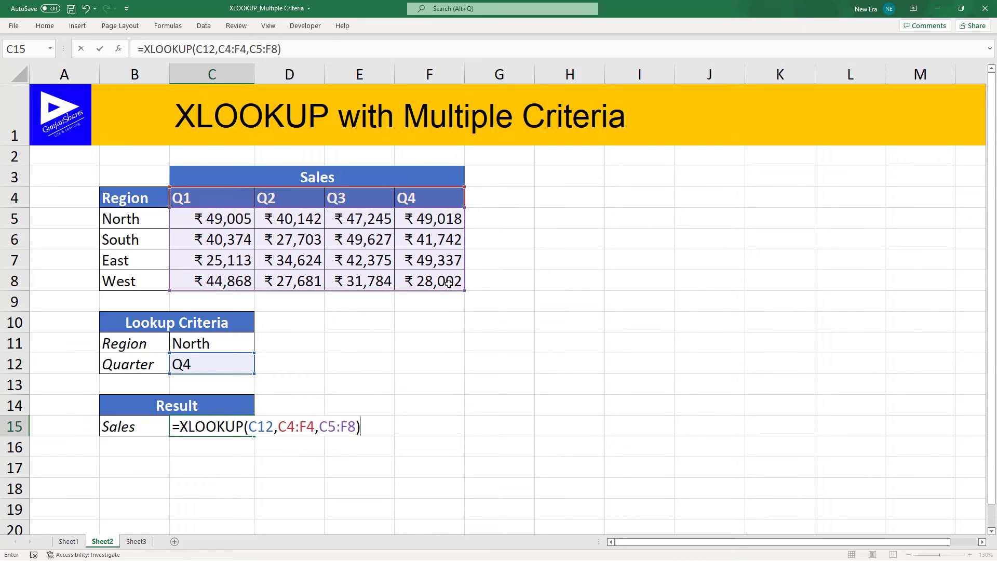
key(Return)
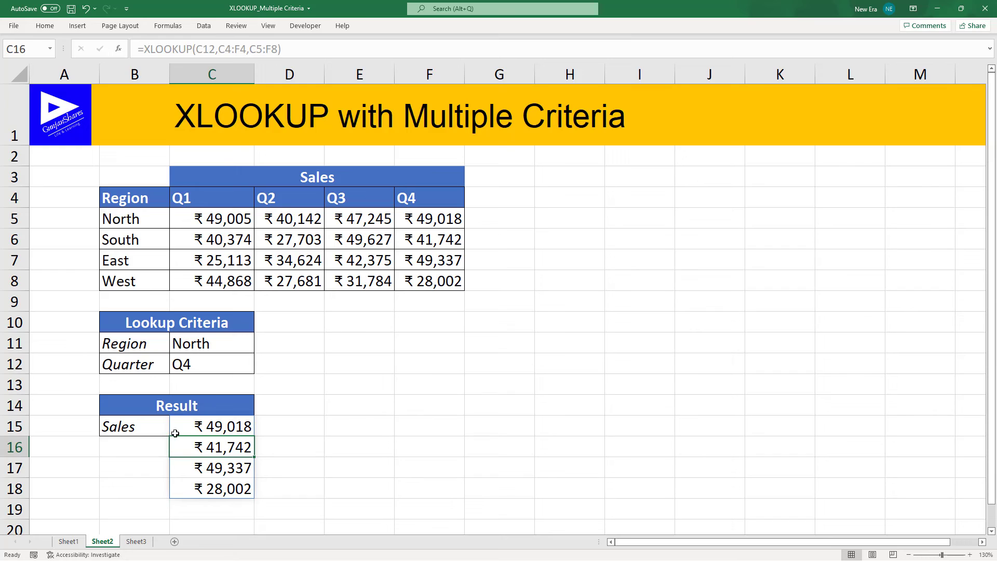
Nest C15's formula as the return array of an outer XLOOKUP with lookup value C11 and lookup array B5:B8
click(192, 427)
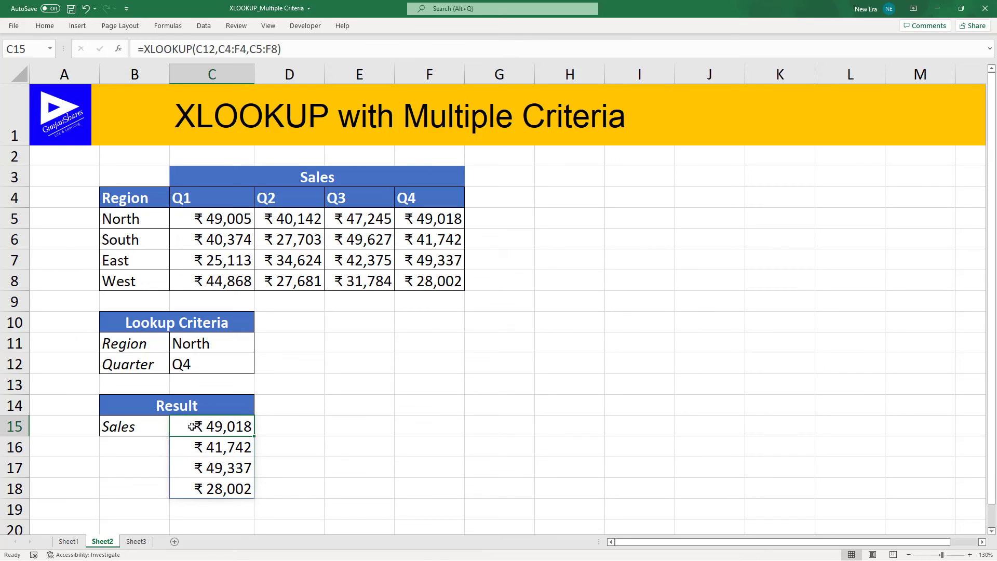
key(F2)
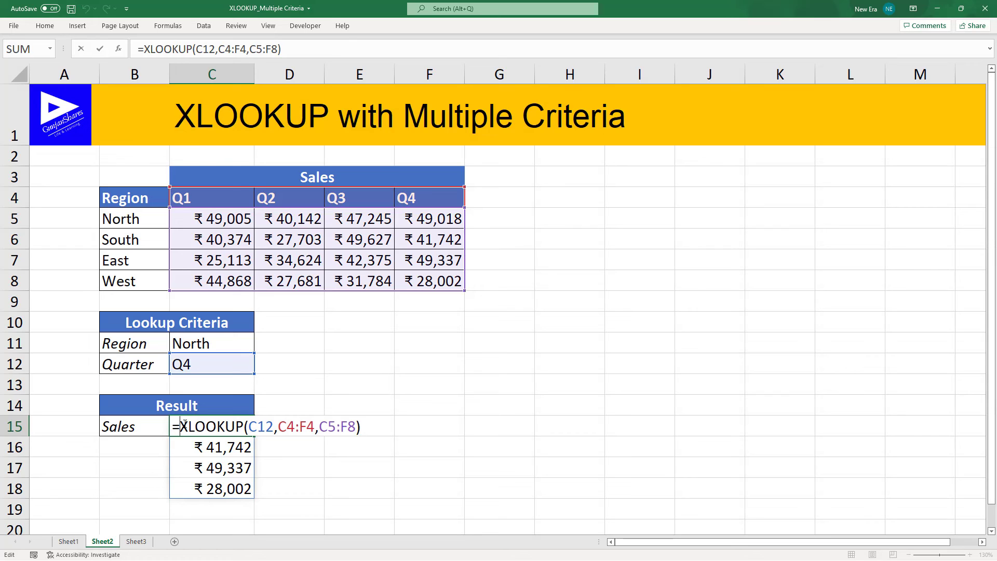
click(184, 426)
text(XLOOKUP()
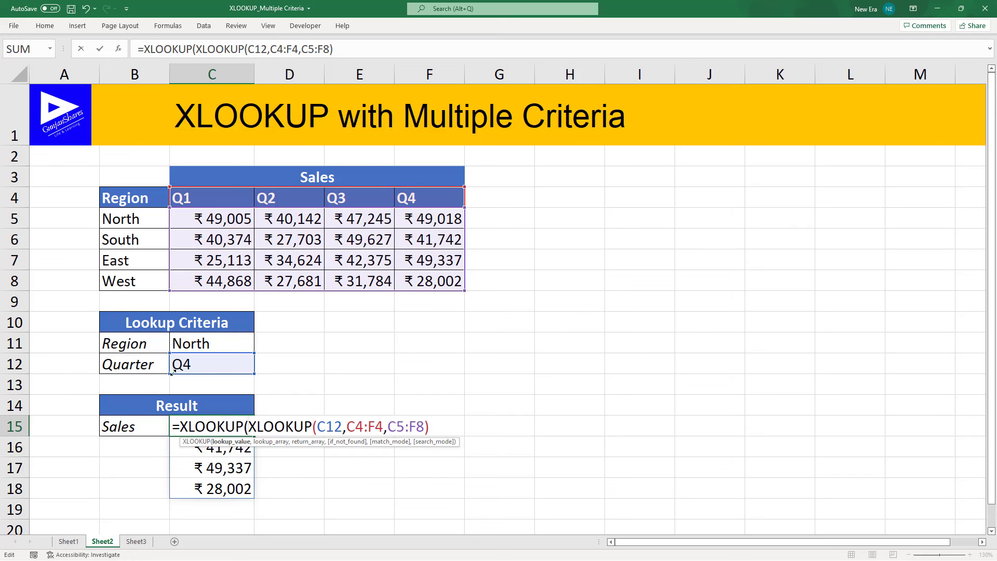
click(221, 345)
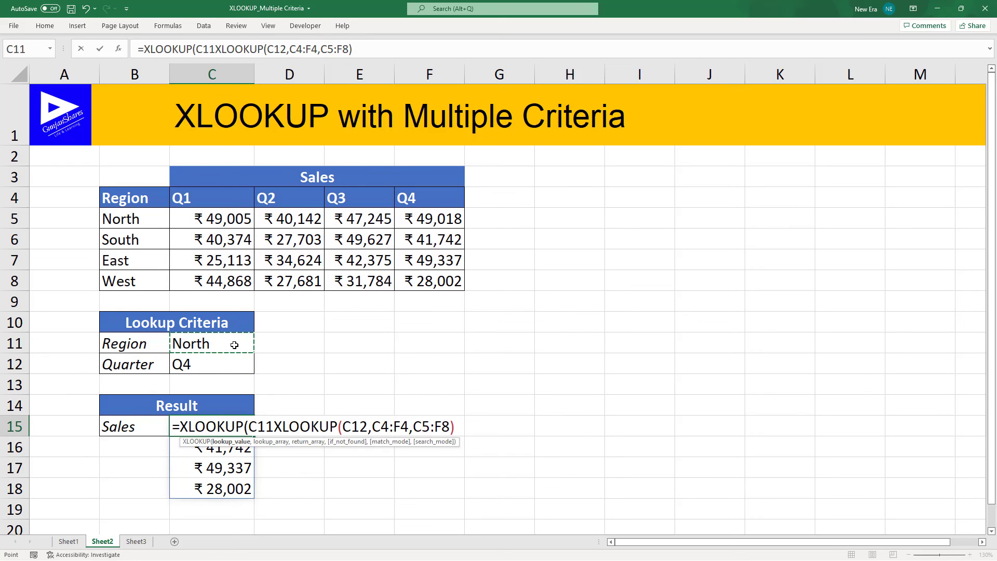
text(,)
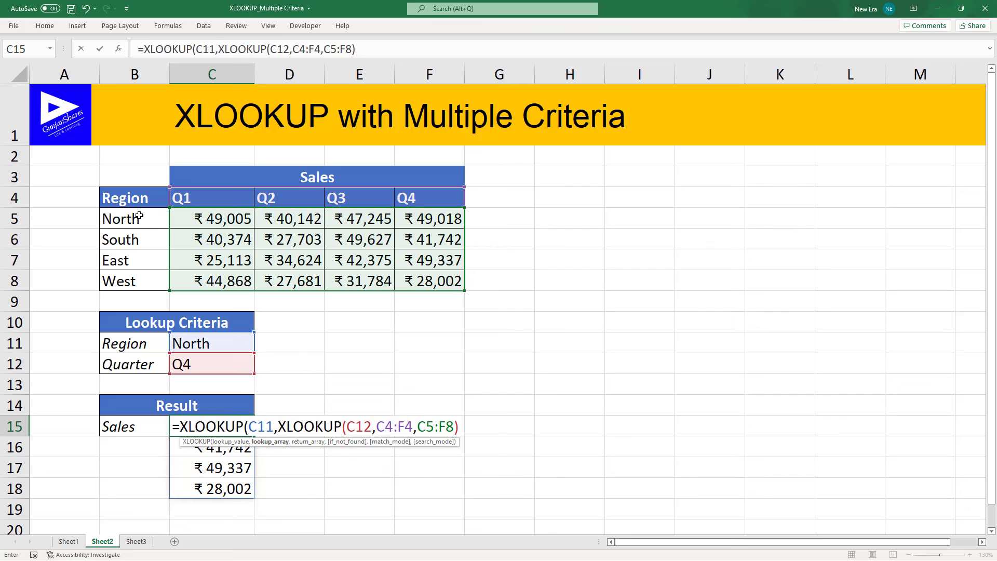
drag(140, 216, 142, 282)
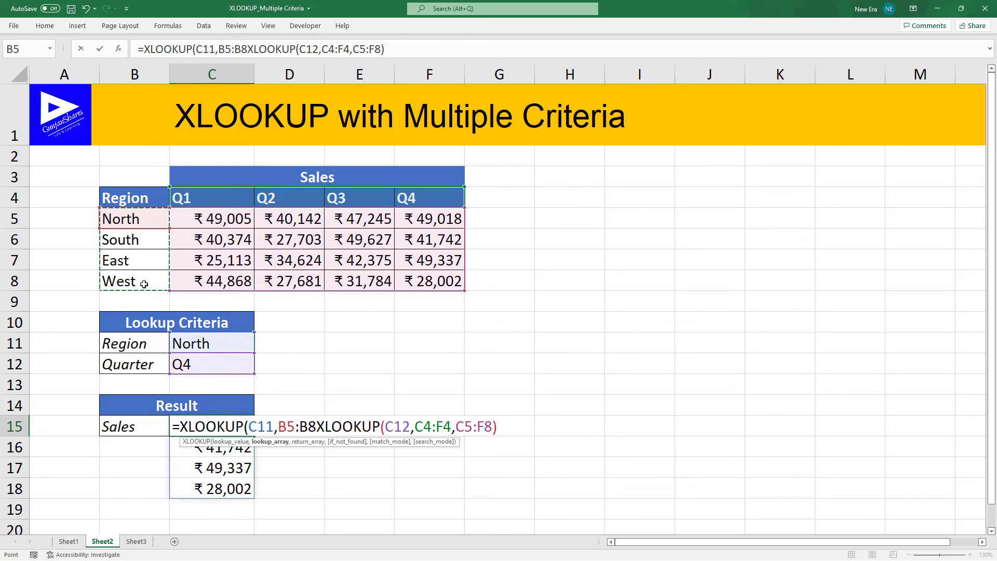
text(,)
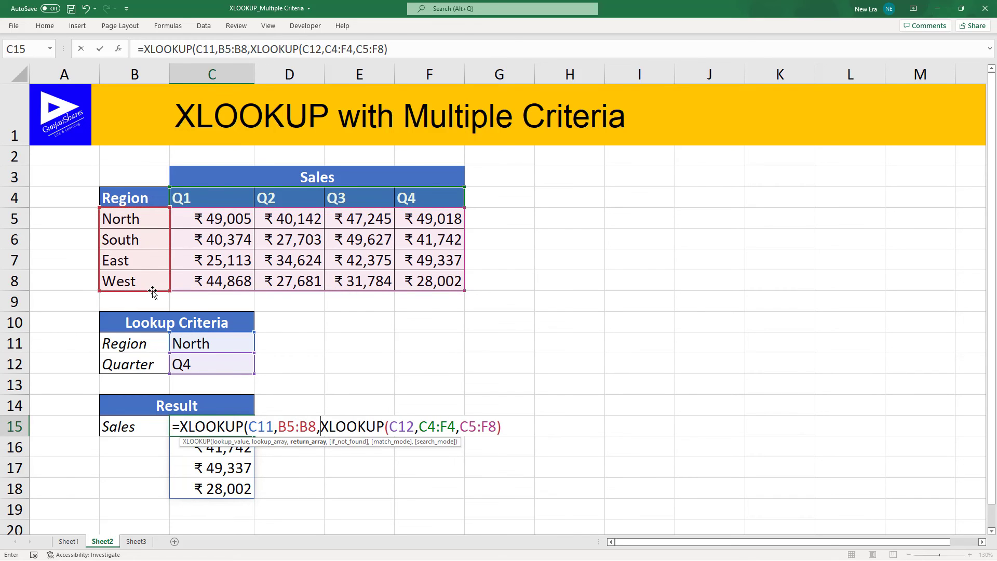
click(515, 427)
text())
key(Return)
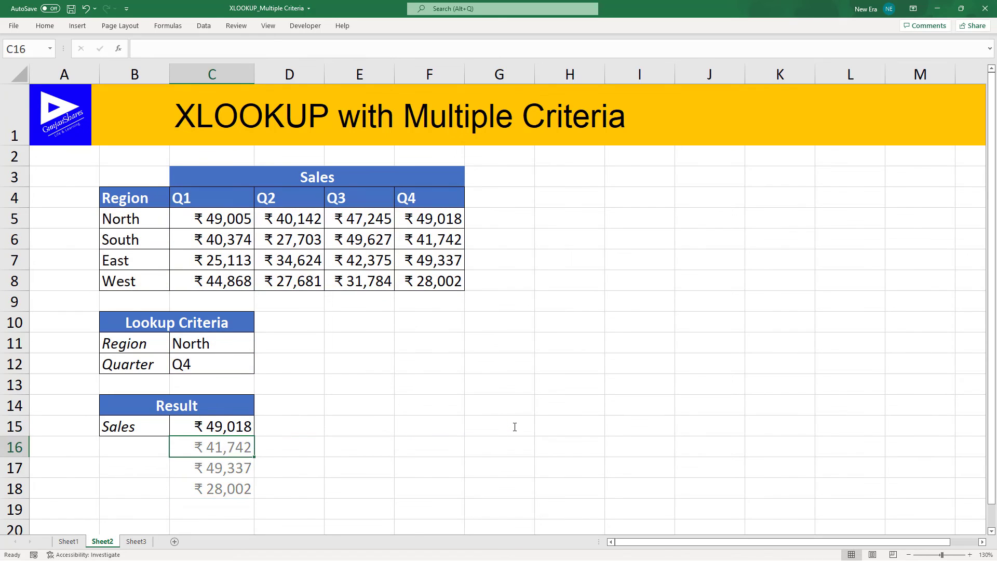
Change Sheet2's Quarter criterion to Q2 to test the nested XLOOKUP formula
click(241, 423)
click(243, 368)
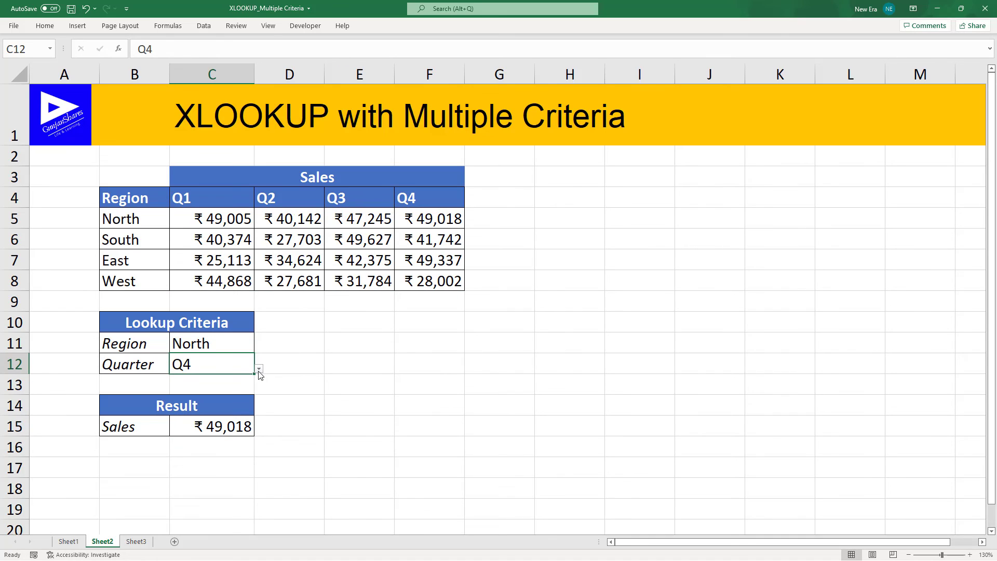
click(258, 370)
click(203, 389)
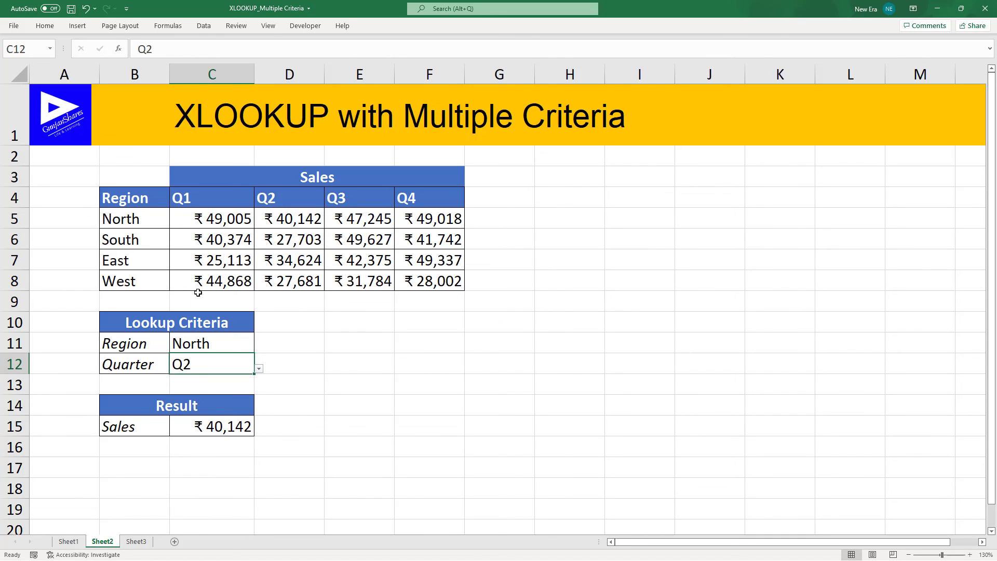